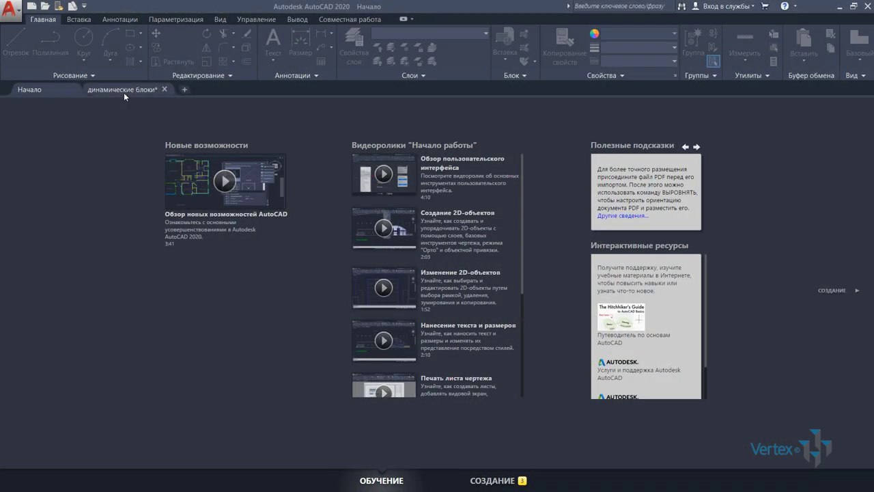
- Switch to the динамические блоки drawing and set the sink fitting to отвод юг
click(123, 93)
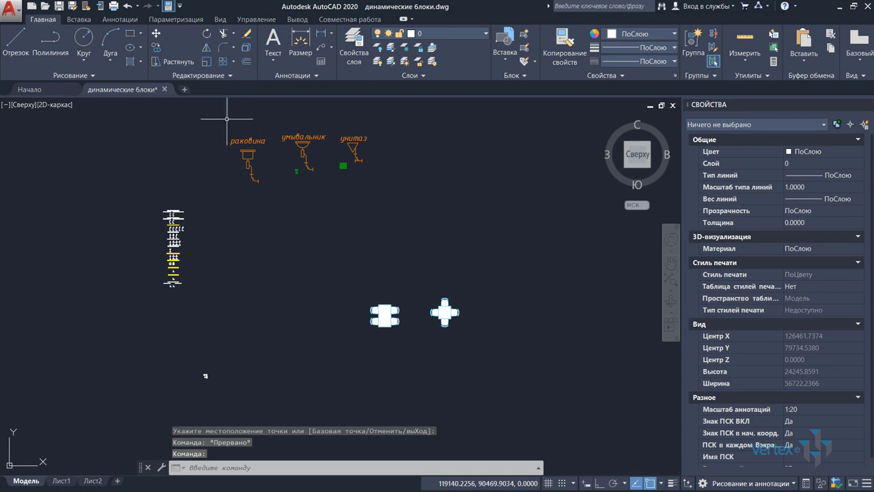
click(250, 140)
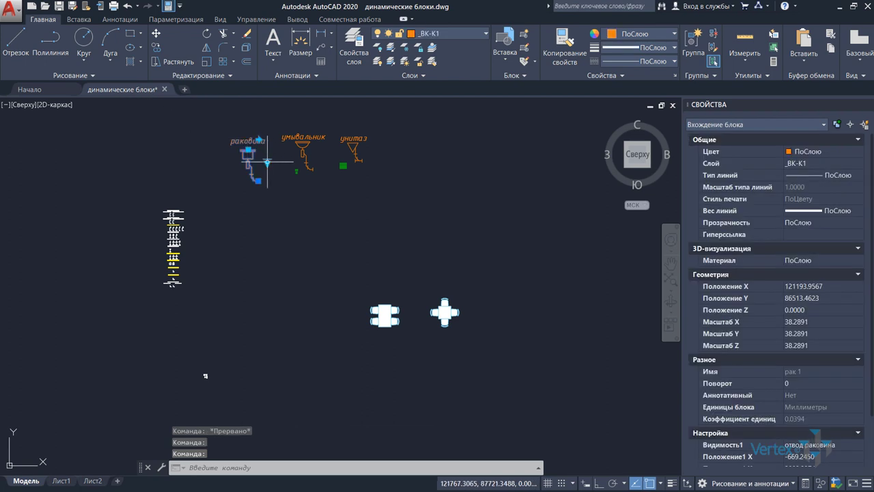
click(267, 163)
click(288, 183)
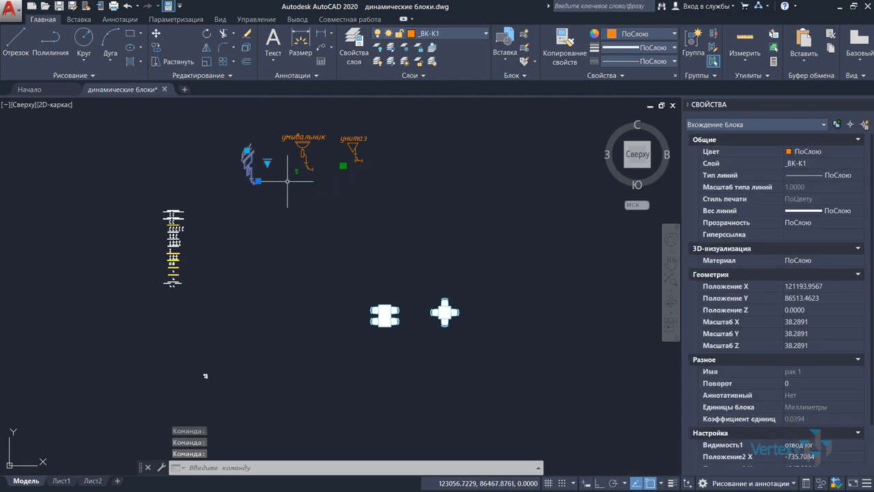
- Cycle the sink fitting through тройник раковина and тройник север, ending on без
click(267, 163)
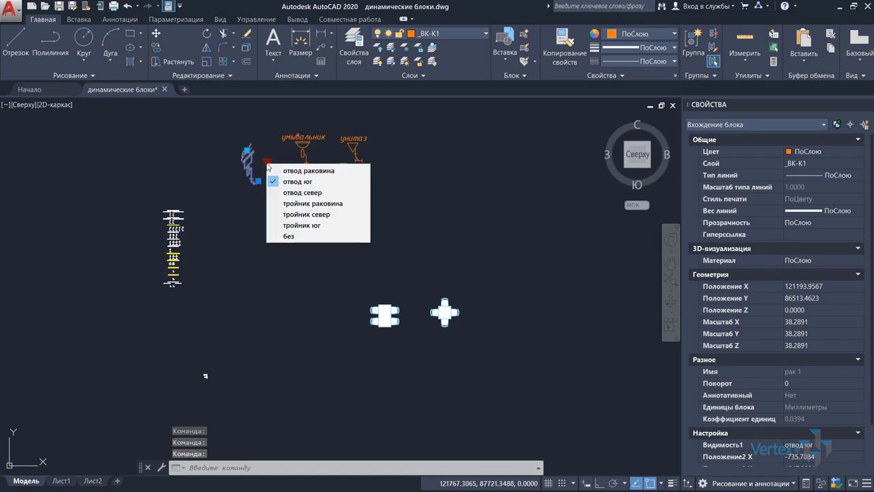
click(296, 204)
click(267, 164)
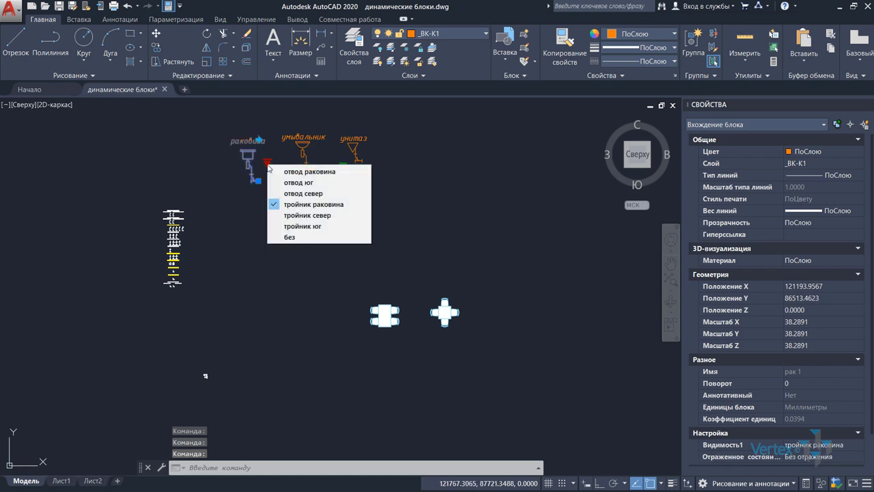
click(308, 215)
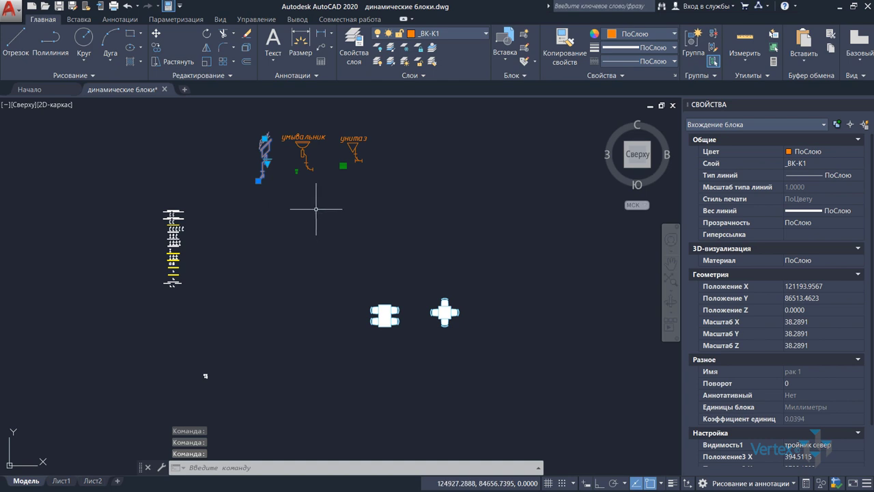
click(267, 164)
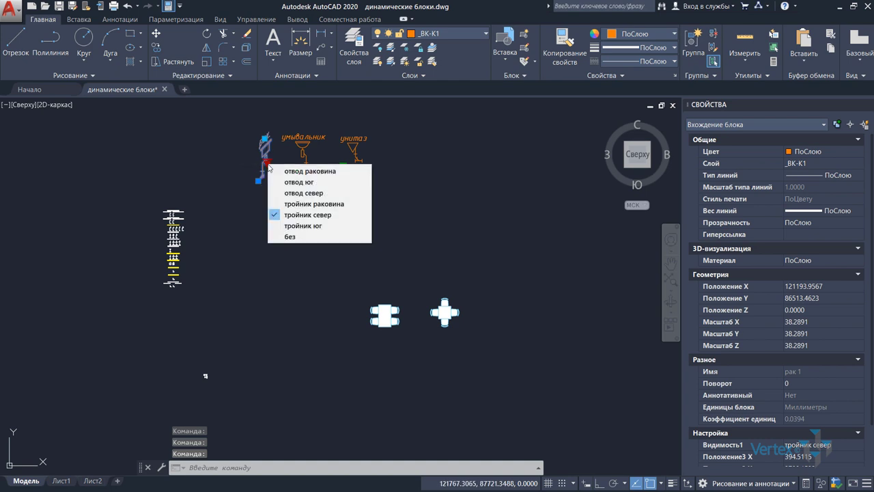
click(309, 236)
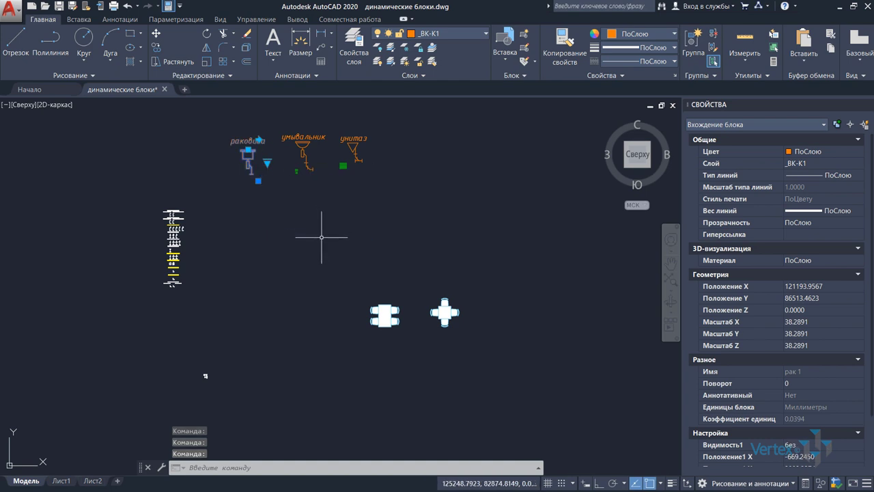
- Switch the rectangular table block to its 6 стульев arrangement and deselect it
key(Escape)
click(391, 305)
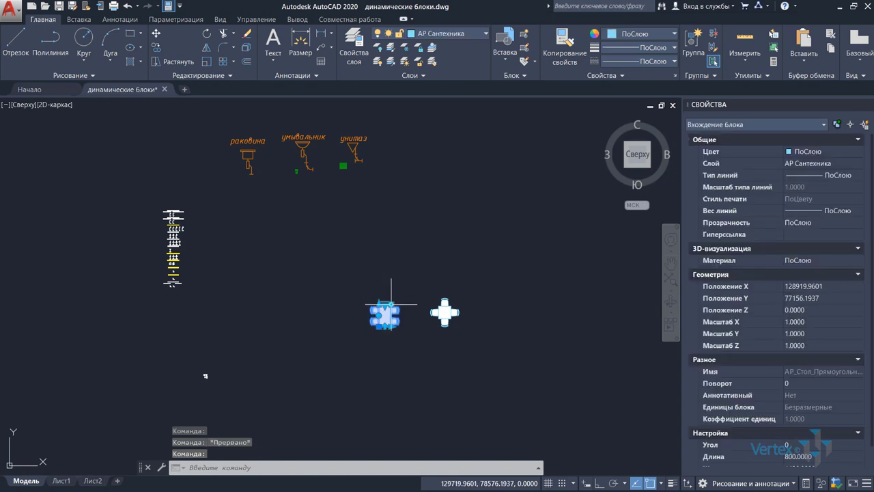
click(379, 304)
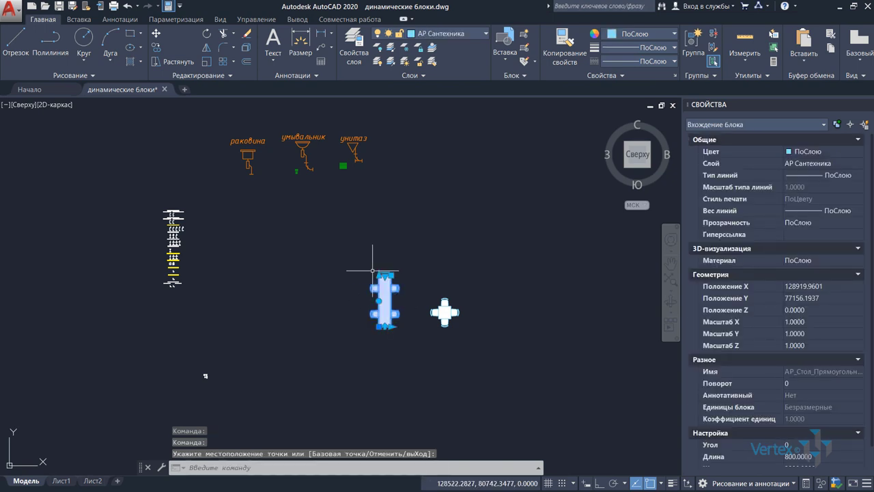
click(385, 275)
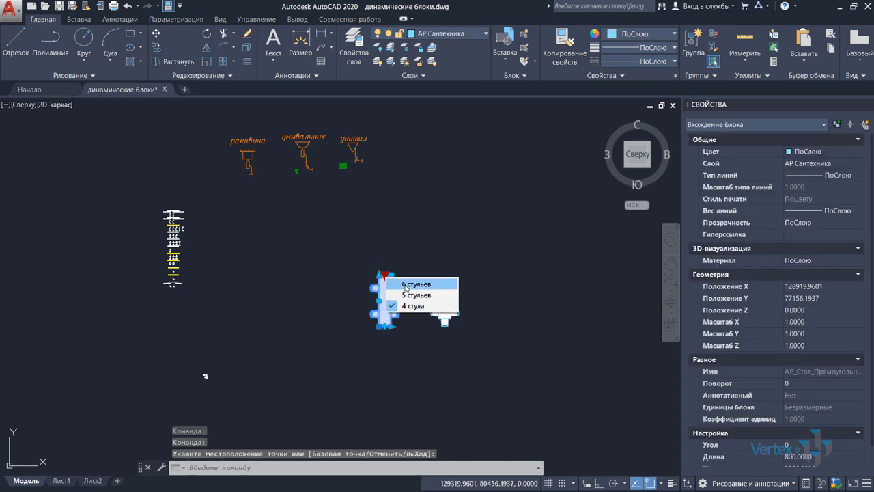
click(403, 285)
key(Escape)
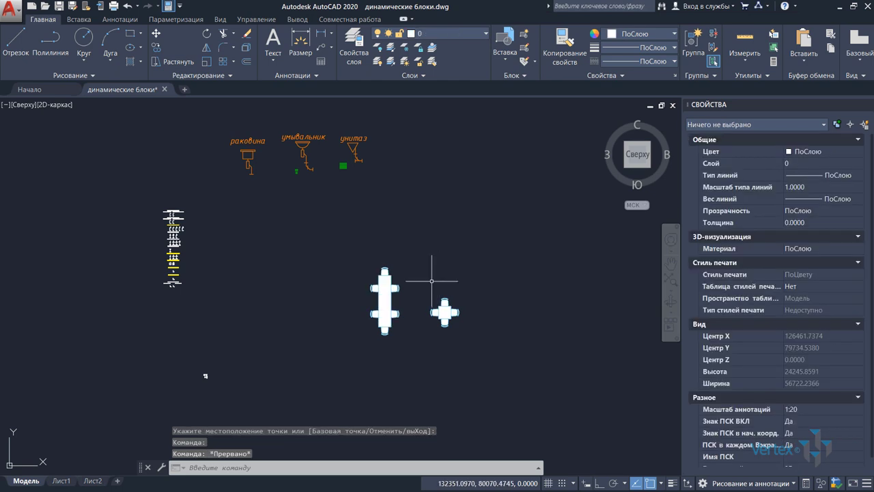
- Cycle the 1x breaker through Вид слева and Вид снизу, returning it to Вид спереди
scroll(207, 375, up, 5)
scroll(208, 365, up, 5)
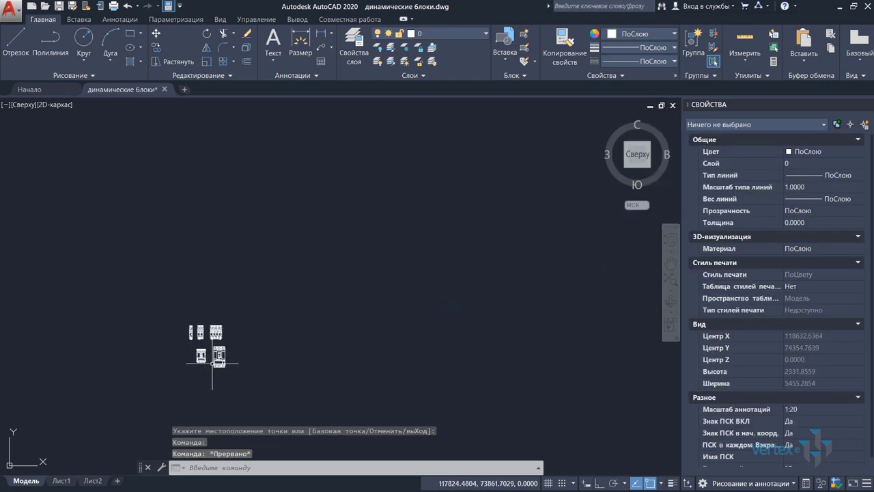
scroll(209, 341, up, 5)
scroll(213, 328, up, 4)
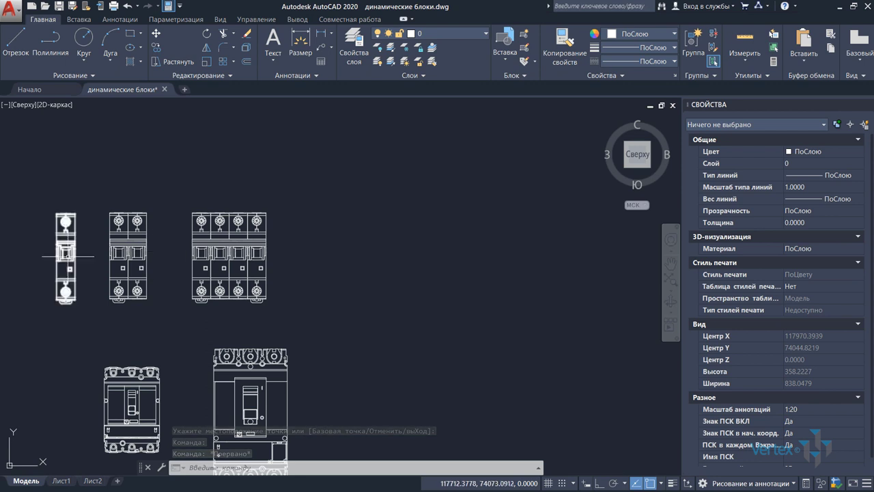
click(52, 256)
click(51, 256)
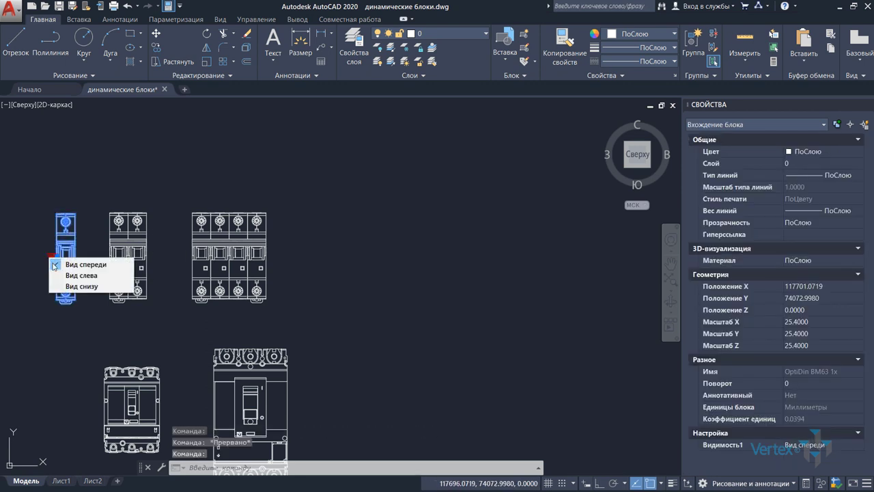
click(61, 274)
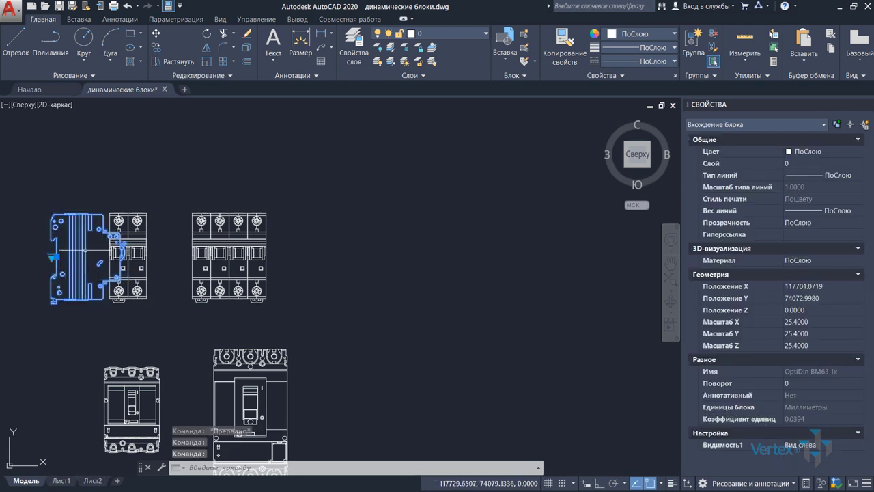
click(52, 258)
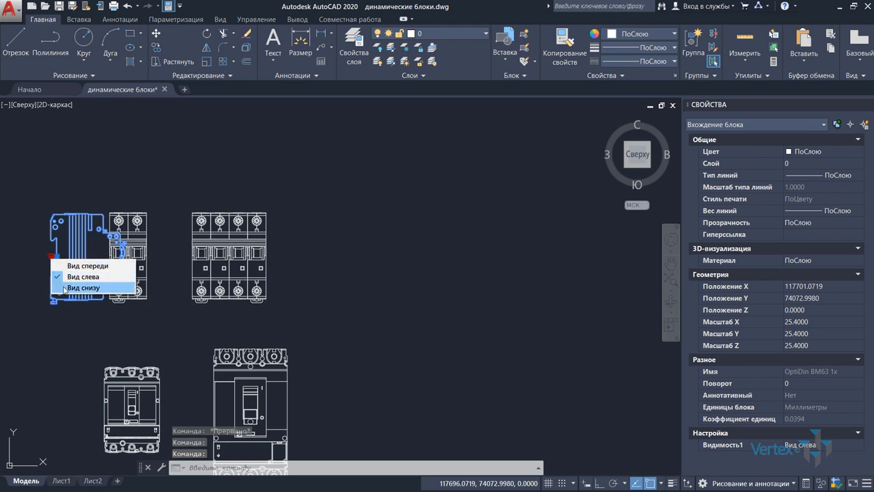
click(64, 289)
click(51, 257)
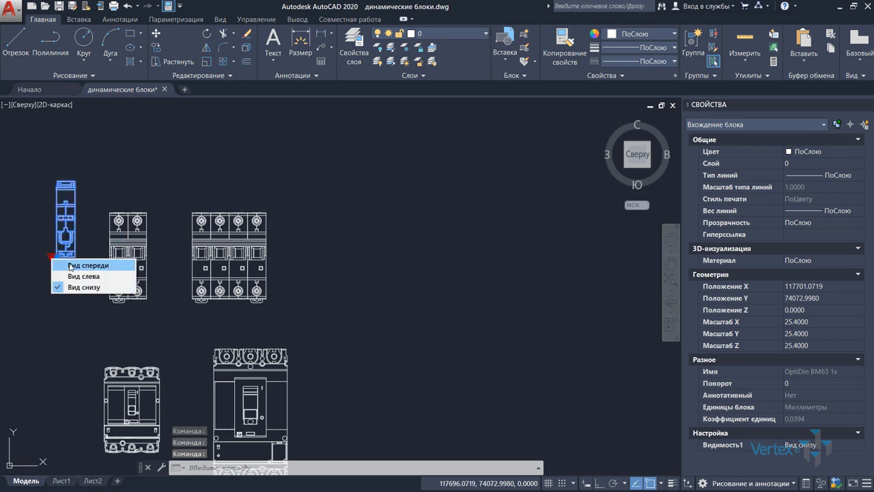
click(63, 261)
key(Escape)
- Set the OptiDin BM63 4x breaker block to Вид слева
click(198, 237)
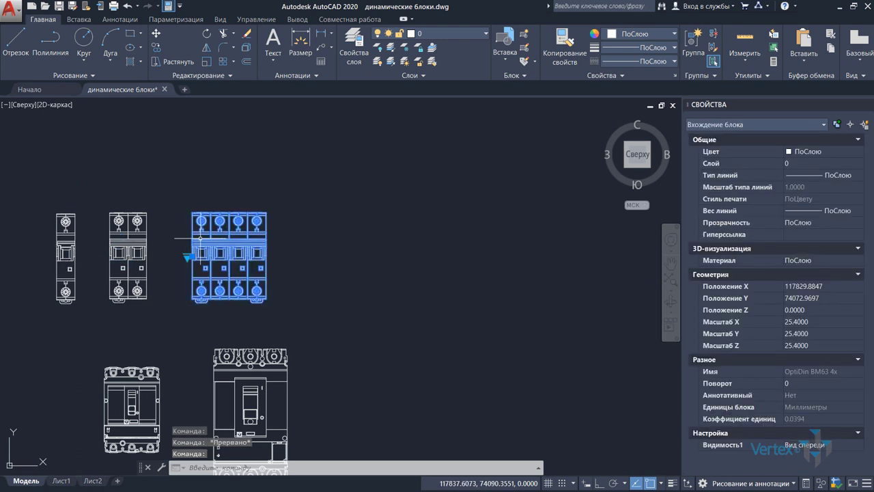
click(187, 257)
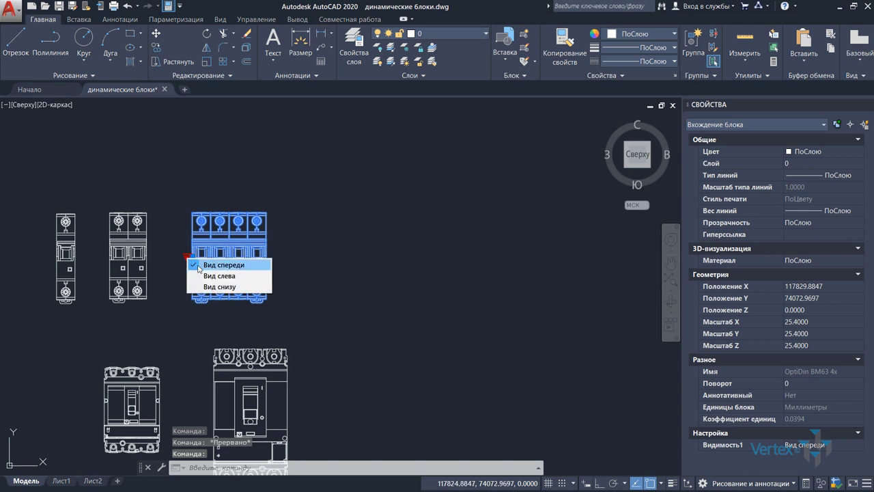
click(207, 272)
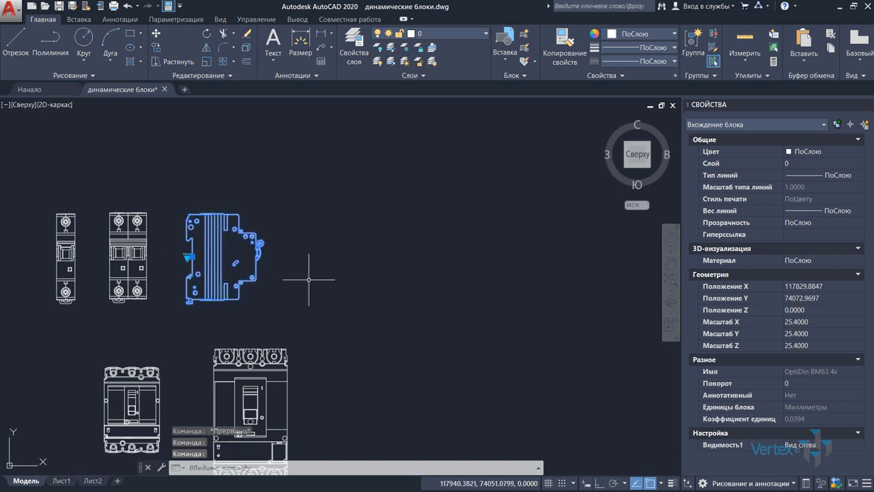
key(Escape)
- Select the Двутавр ГОСТ 8239-89 I-beam and change its size to 10, then 40
scroll(312, 270, down, 2)
scroll(307, 232, down, 4)
scroll(314, 187, down, 2)
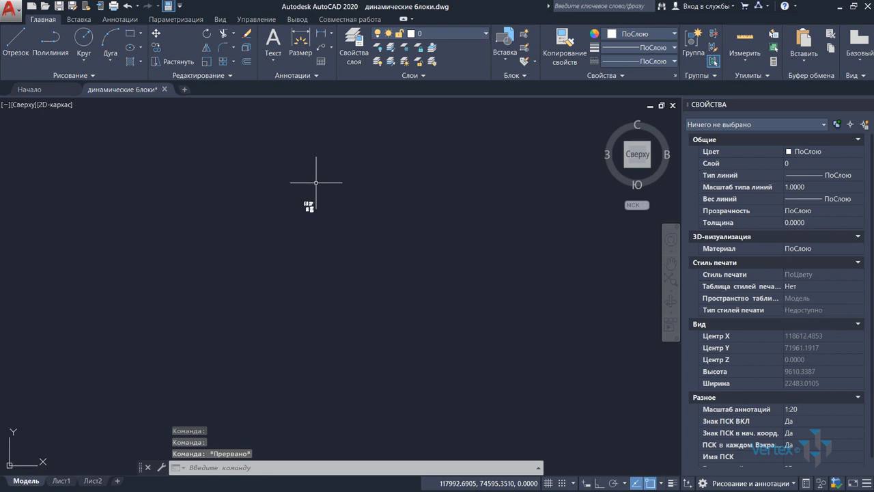
scroll(316, 183, up, 4)
scroll(316, 247, up, 2)
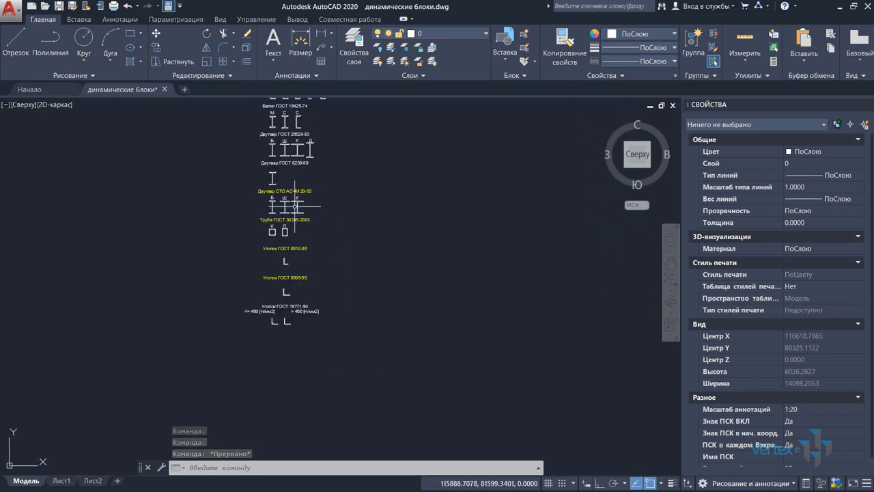
scroll(276, 147, up, 2)
scroll(276, 141, up, 2)
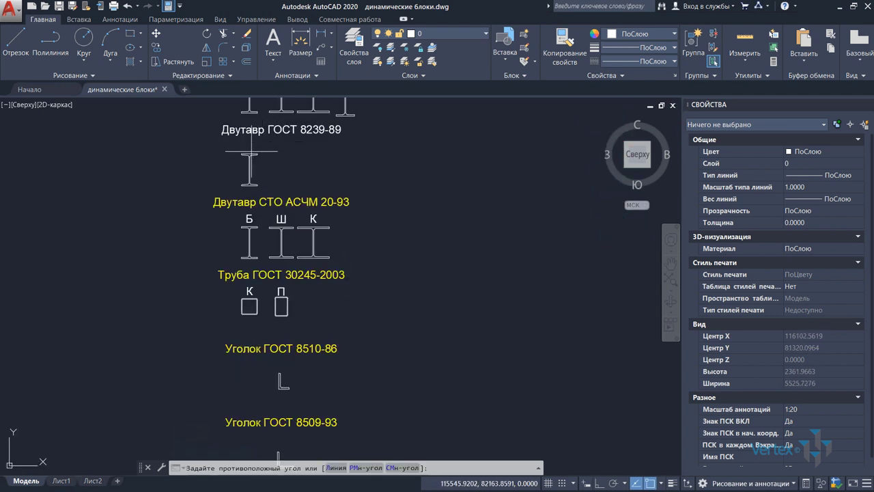
click(252, 158)
scroll(252, 168, up, 3)
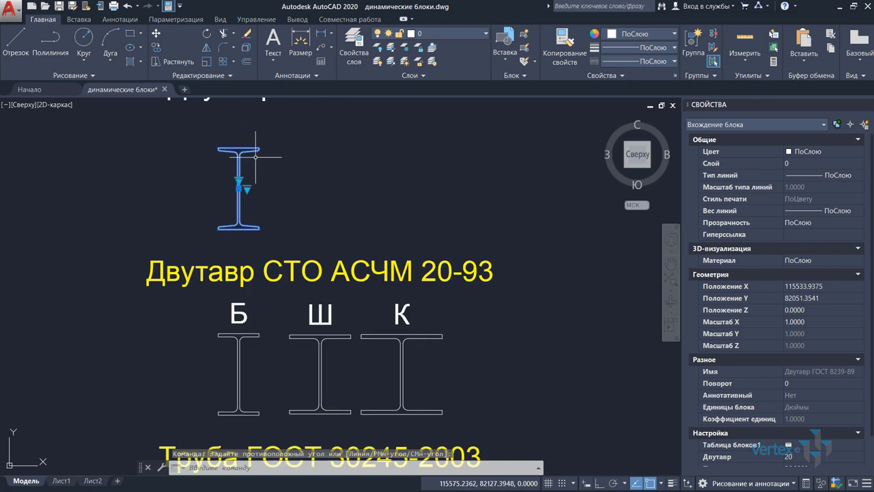
scroll(246, 187, up, 4)
click(232, 237)
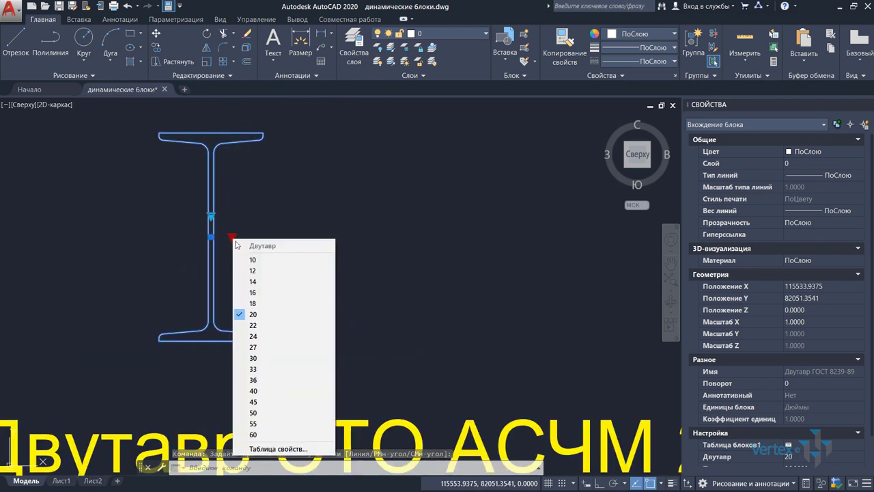
click(264, 262)
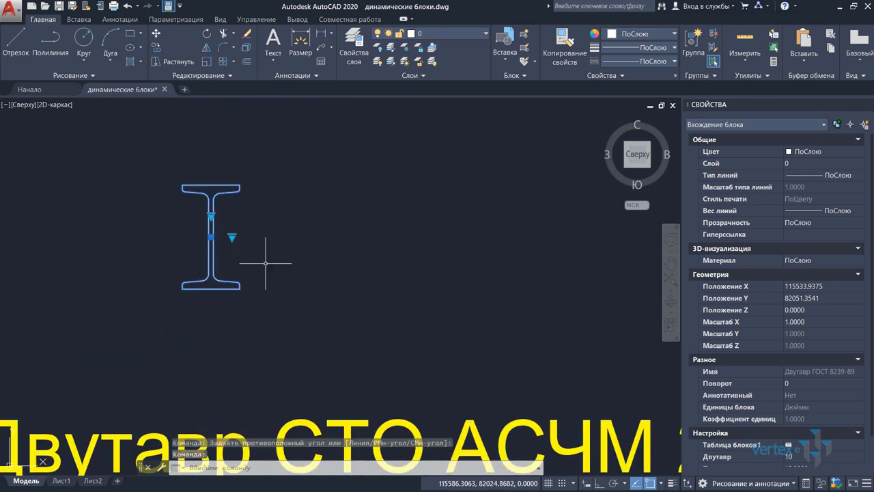
click(231, 237)
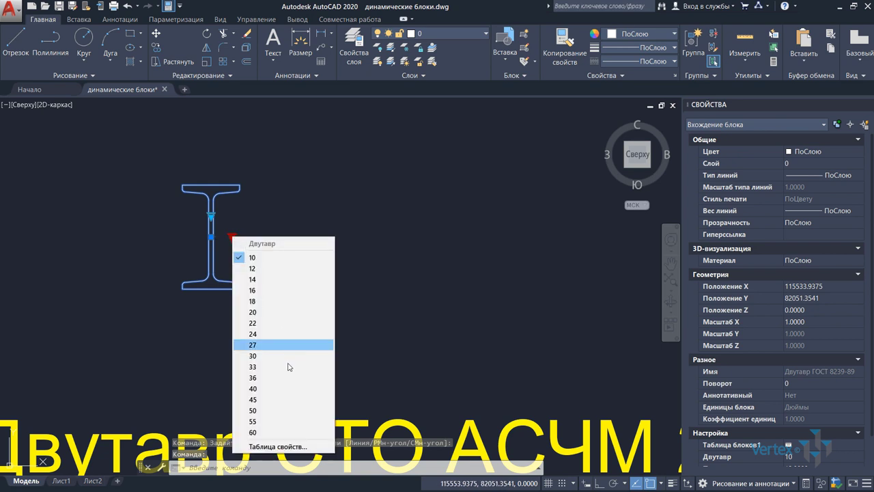
click(269, 389)
- Show the I-beam from the side (Сбоку), then return it to the end view (Торец)
scroll(279, 340, down, 4)
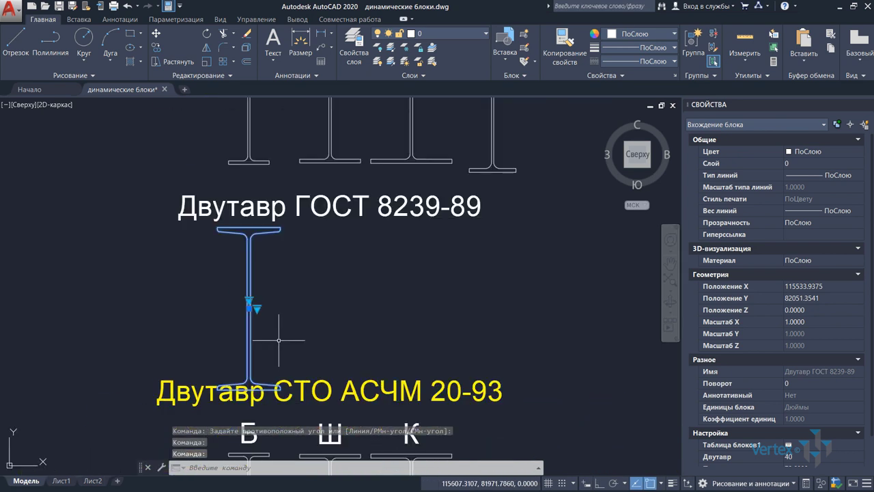
click(250, 302)
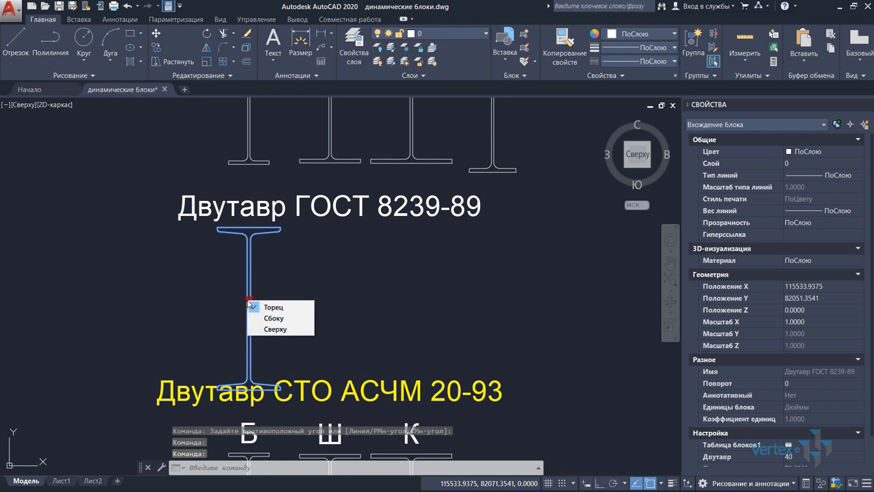
click(265, 316)
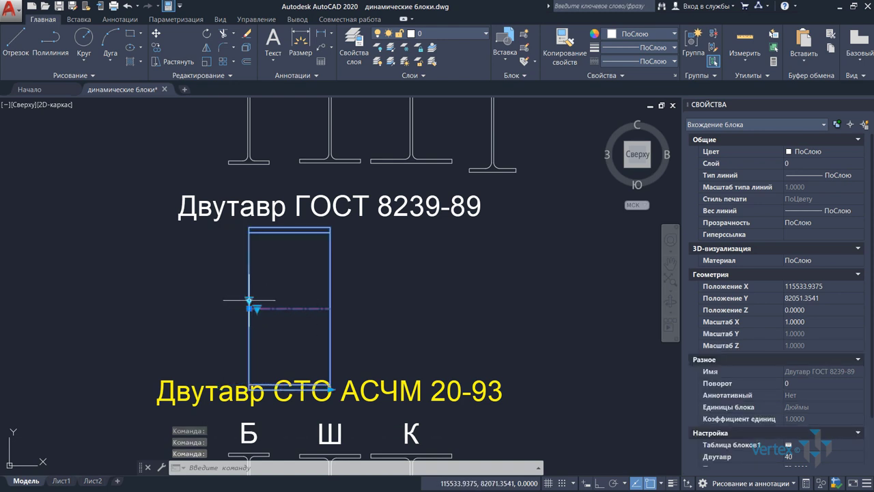
click(250, 300)
click(262, 306)
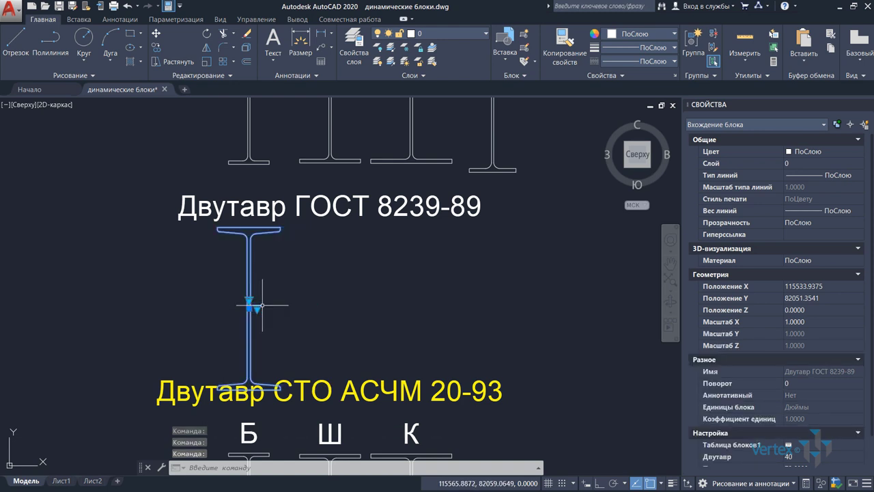
- Bring the crawler crane into view and raise its boom to a steeper angle
key(Escape)
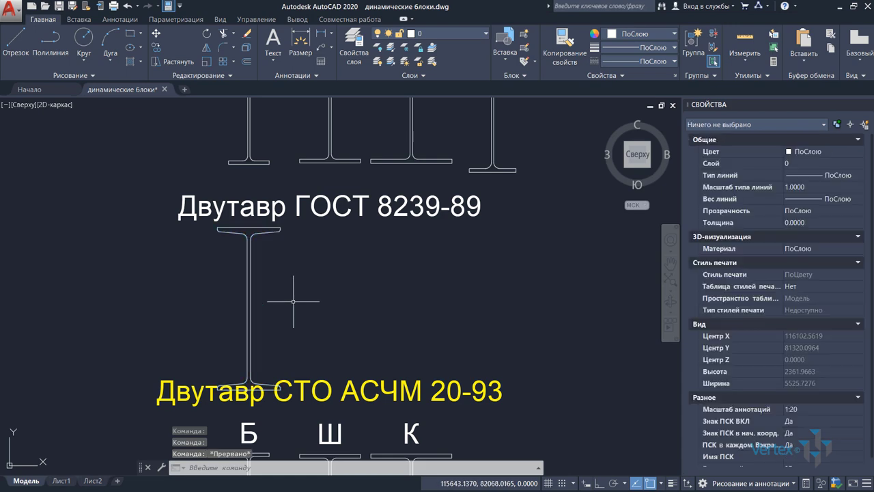
scroll(293, 301, down, 5)
scroll(355, 299, down, 3)
scroll(478, 277, down, 4)
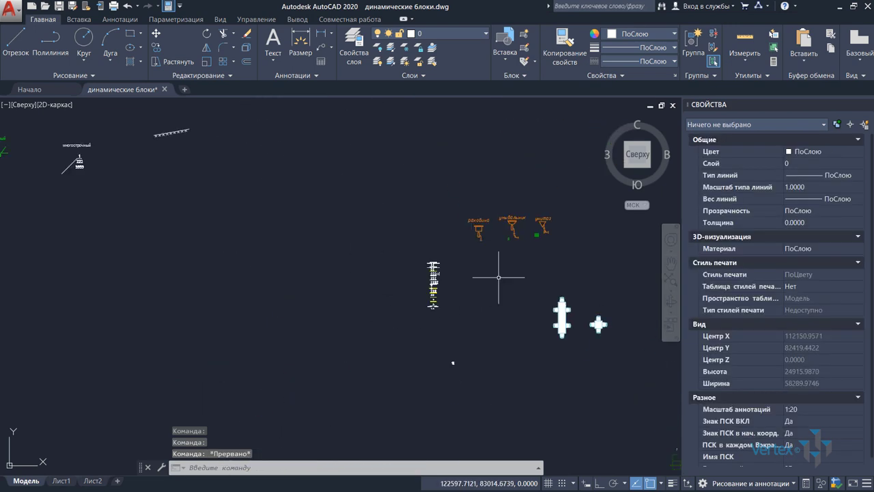
mouse_move(503, 273)
middle_down()
mouse_move(293, 321)
mouse_move(3, 355)
middle_up()
middle_drag(372, 229, 289, 273)
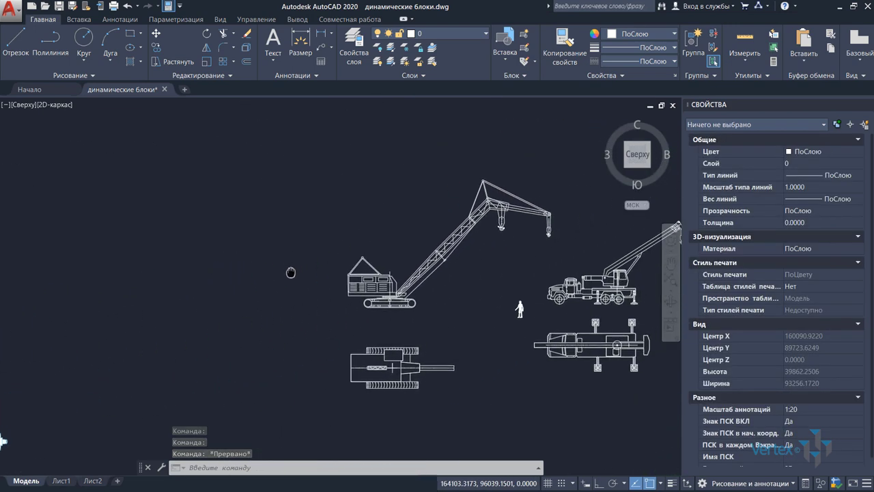
click(468, 234)
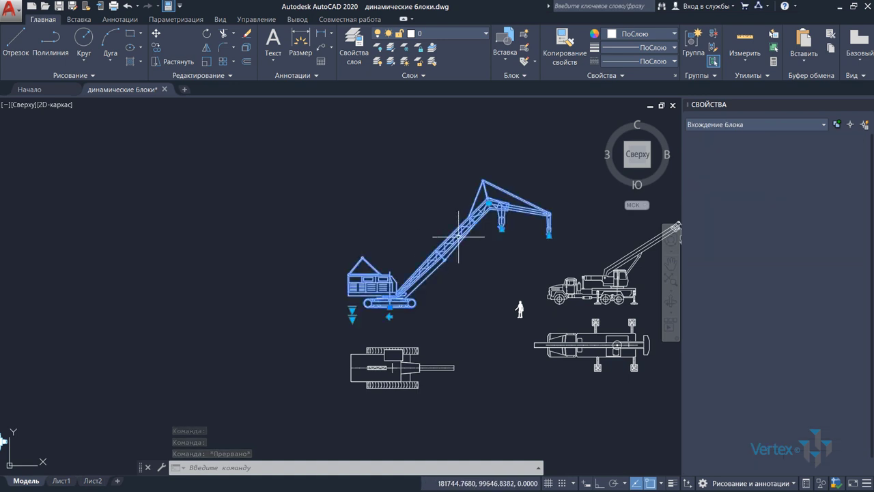
click(488, 203)
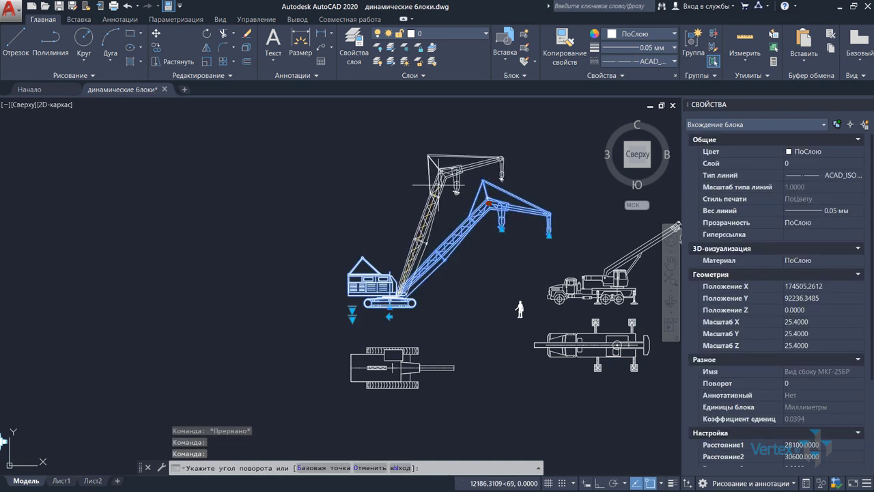
click(426, 179)
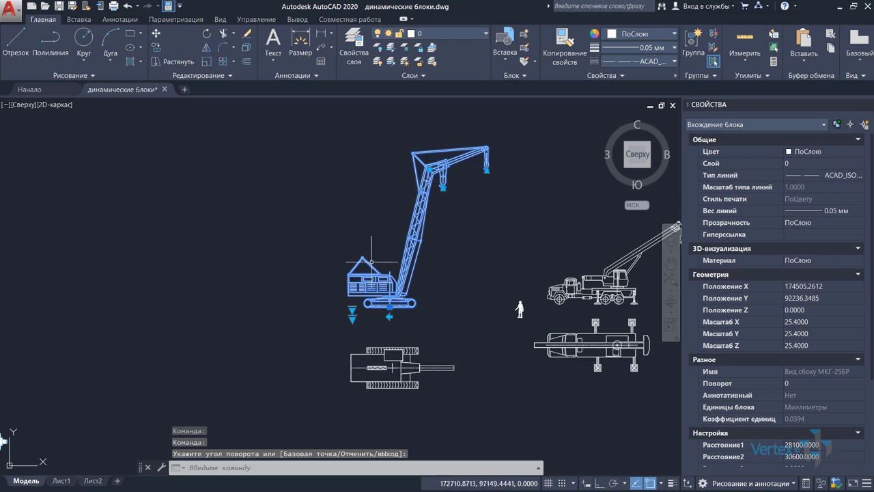
- Switch the crawler crane configuration to Без гуська, without the jib
click(351, 316)
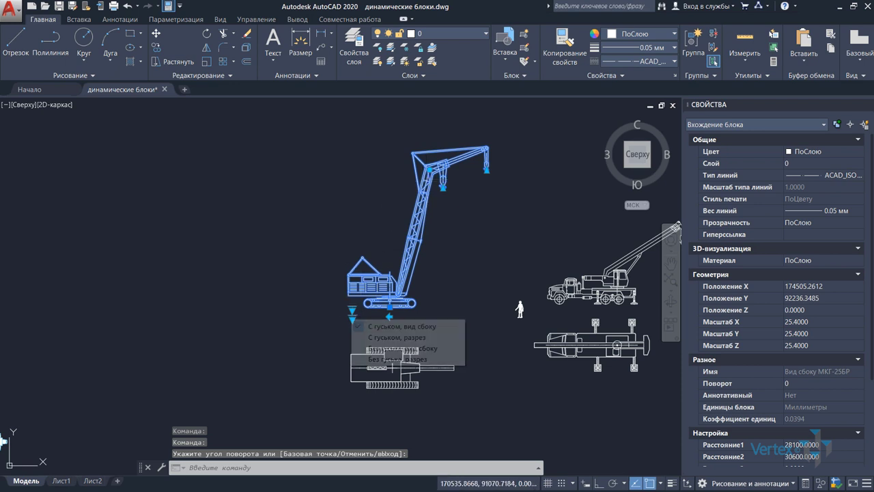
click(364, 338)
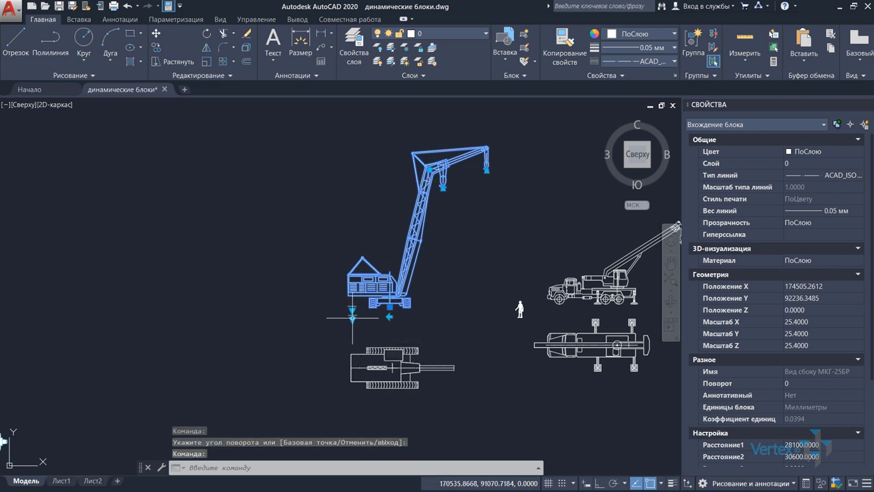
click(352, 316)
click(369, 346)
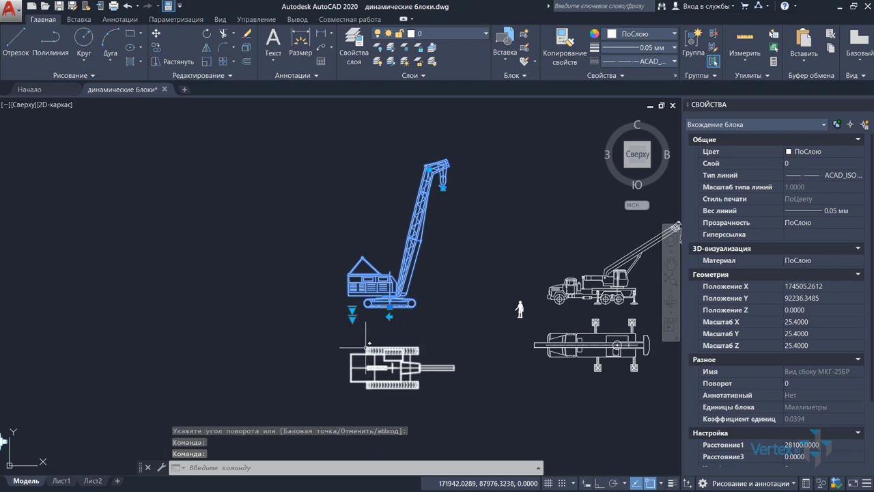
- Set the crane's boom length to 18.5 m, then to 23.5 m
click(352, 315)
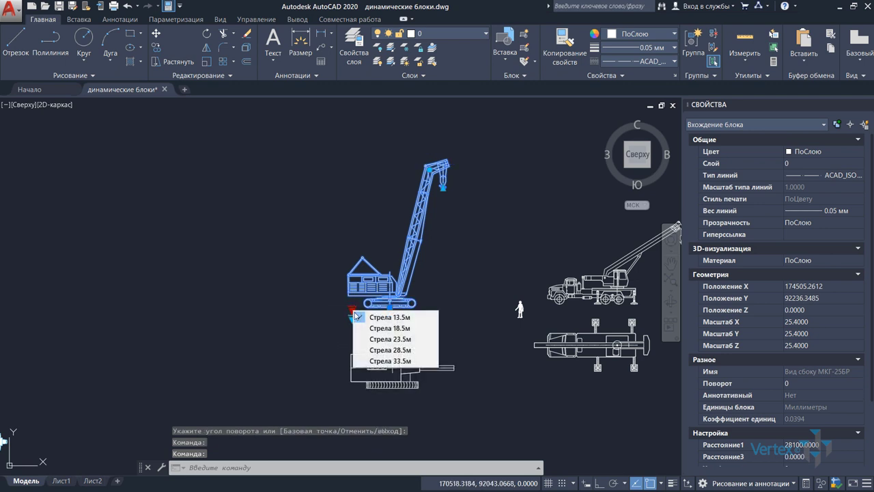
click(369, 329)
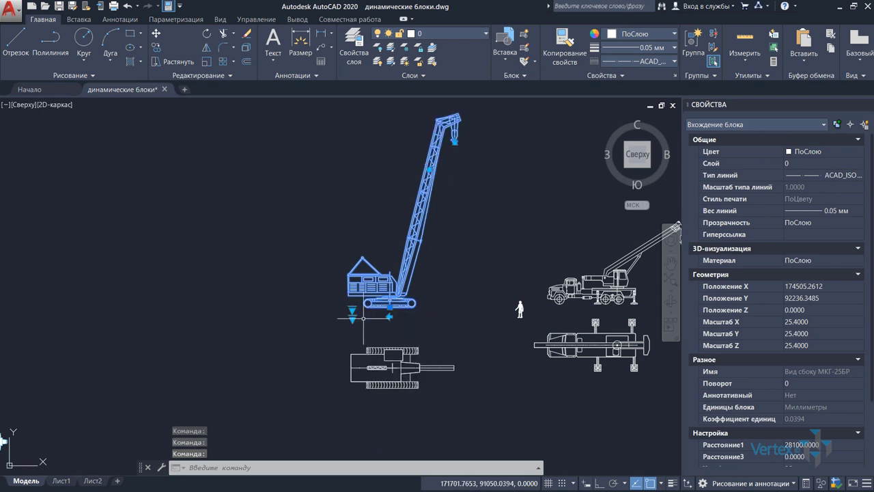
click(352, 315)
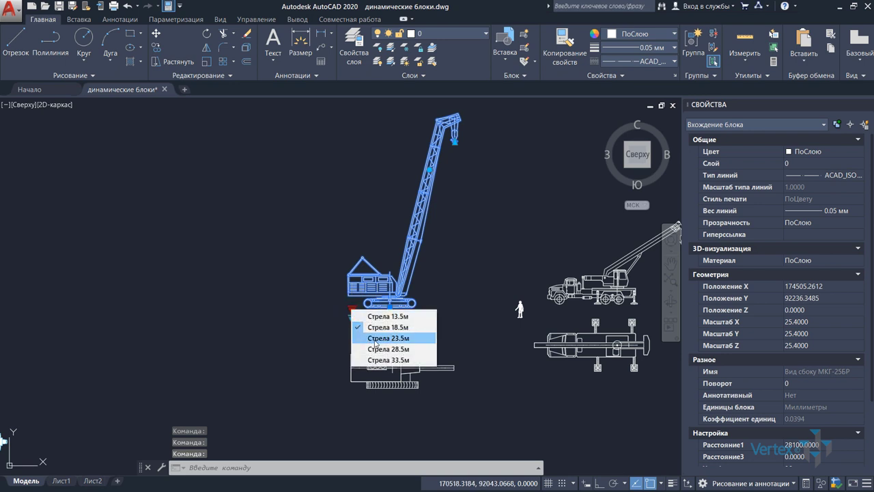
click(374, 338)
- Lower the 23.5 m boom to a shallower angle, then select the person figure
scroll(387, 302, down, 2)
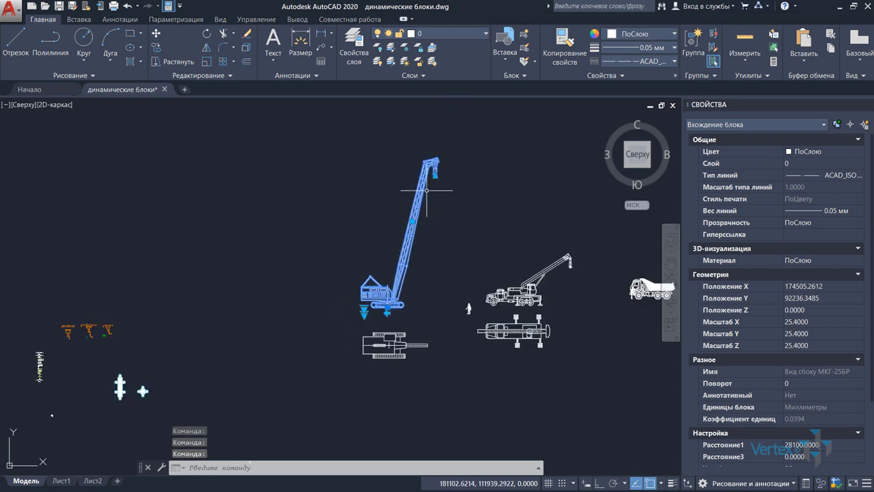
click(413, 219)
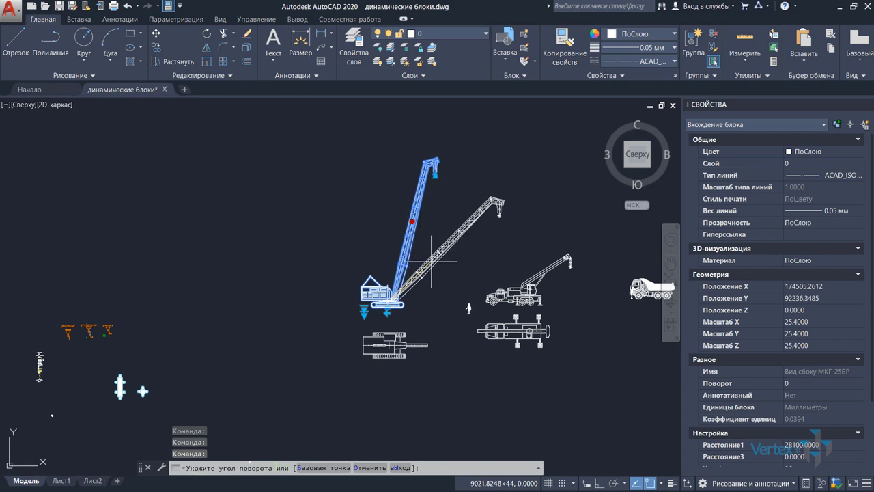
click(439, 262)
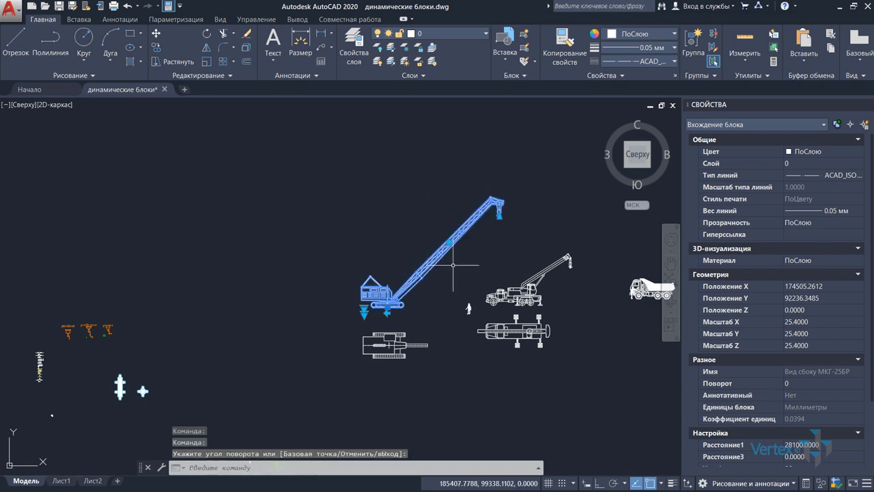
key(Escape)
scroll(473, 310, up, 5)
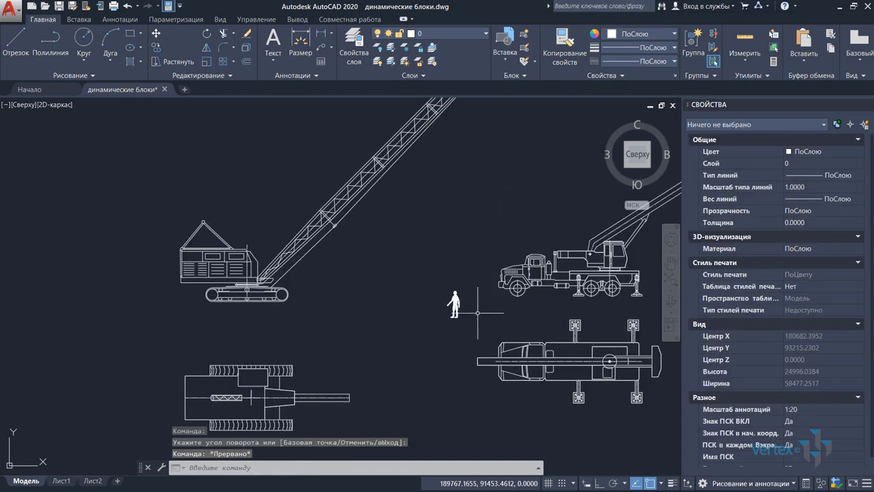
scroll(473, 310, up, 5)
click(438, 280)
scroll(437, 280, up, 2)
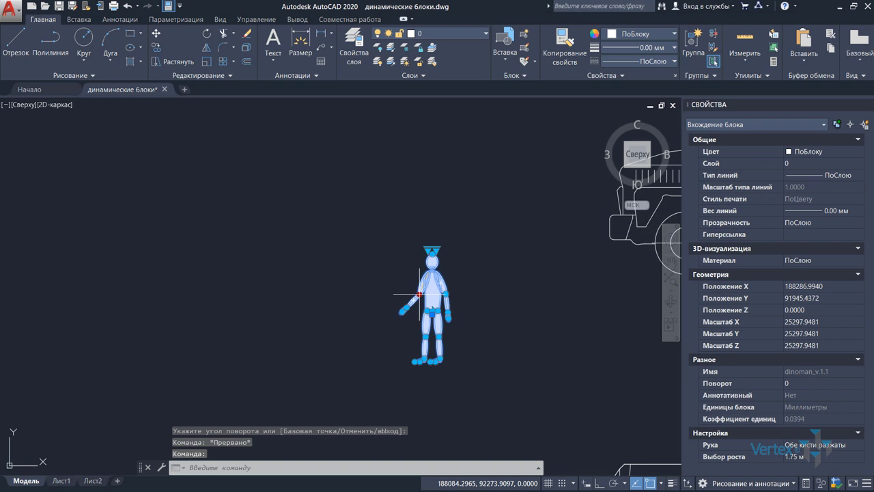
- Leave the figure's forearm hanging and raise both arms outward
click(419, 294)
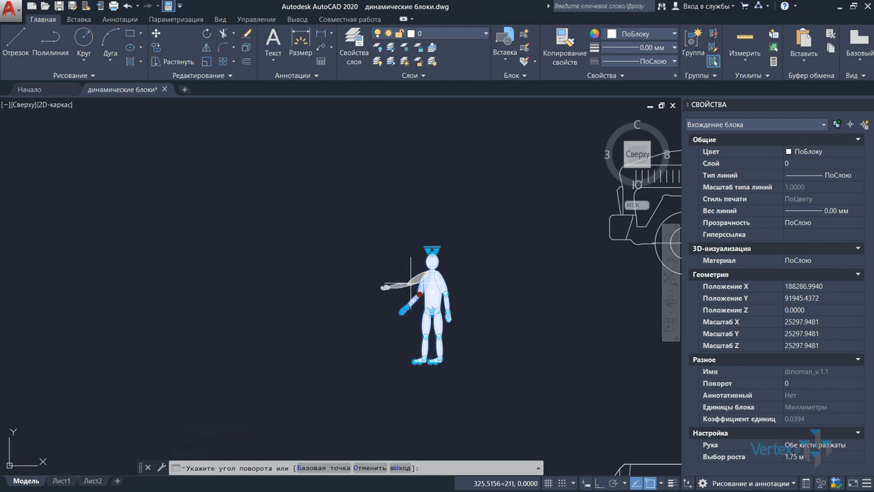
click(419, 295)
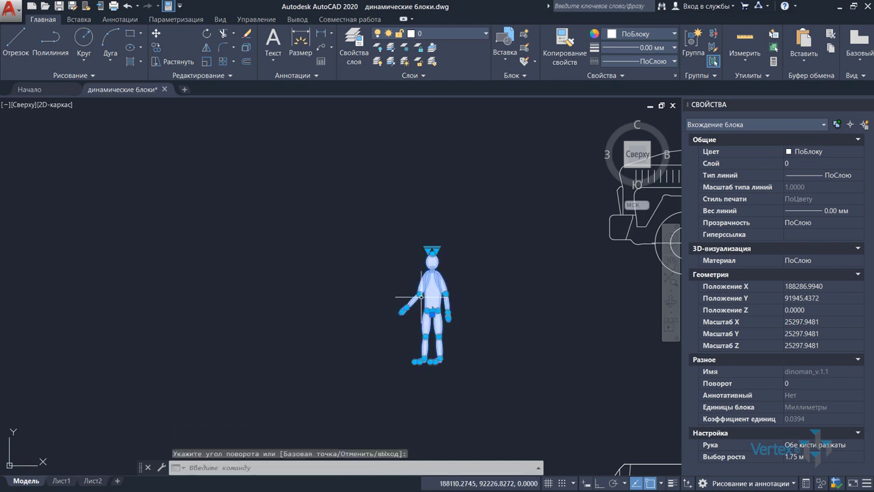
click(420, 294)
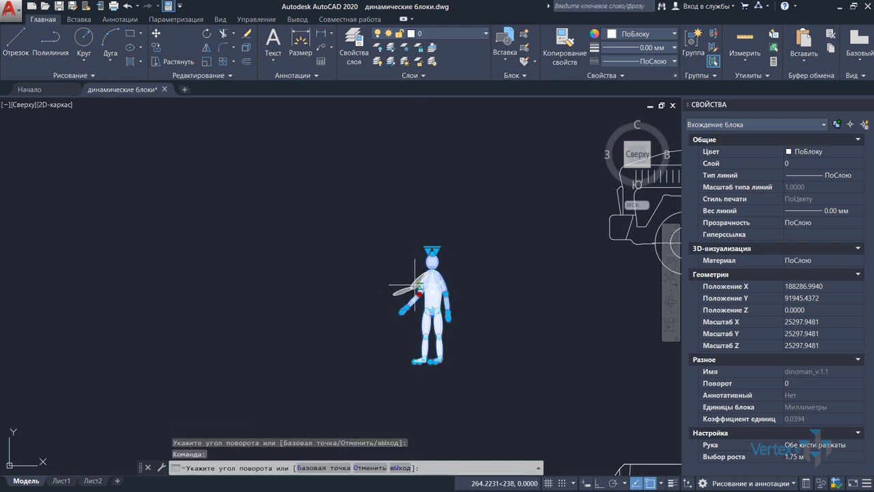
click(440, 283)
click(445, 294)
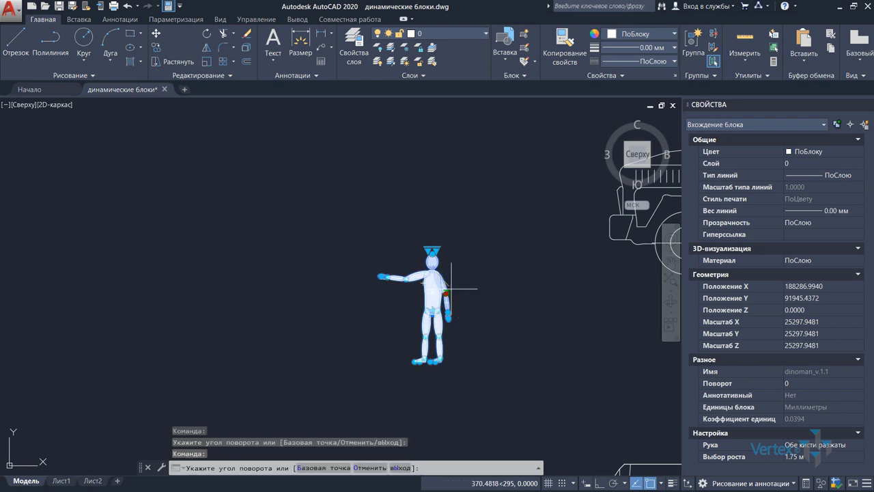
click(458, 280)
- Change the figure's height to 2.00 м, then to 1.60 м
click(432, 250)
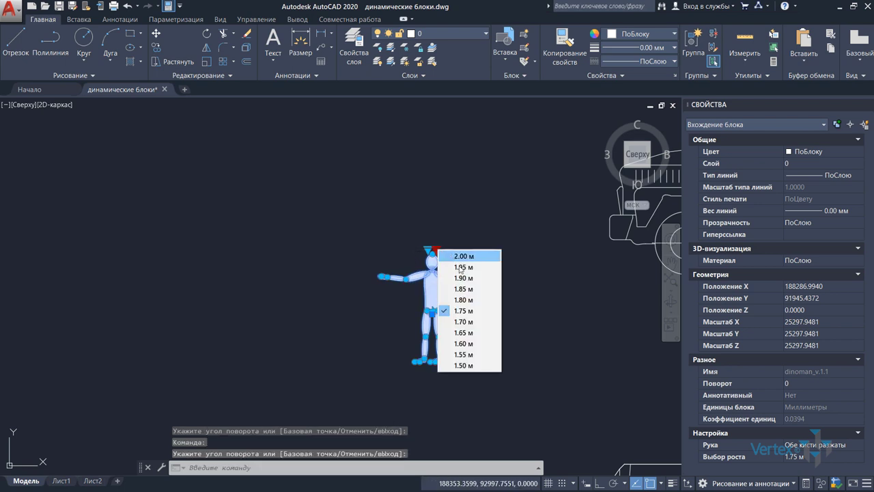
click(461, 251)
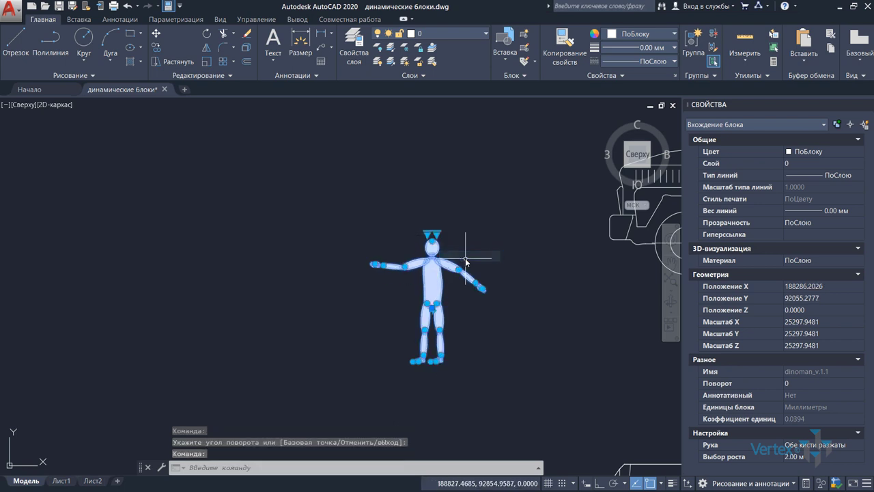
click(436, 233)
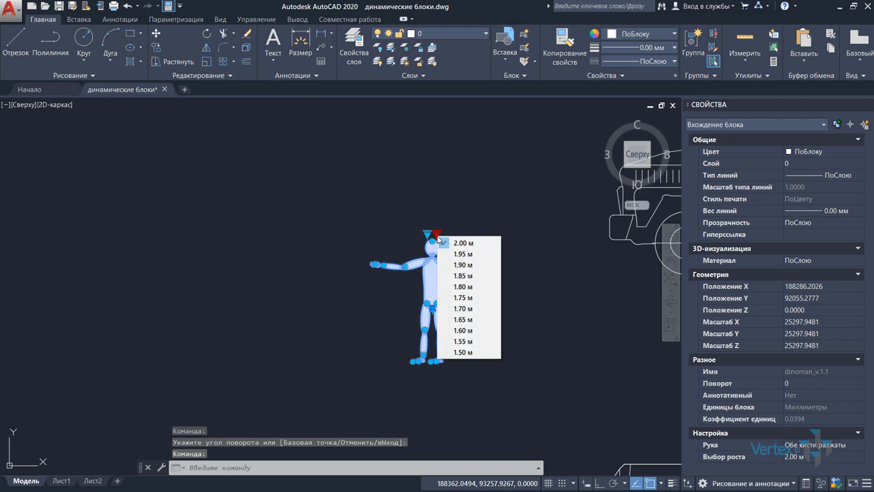
click(474, 330)
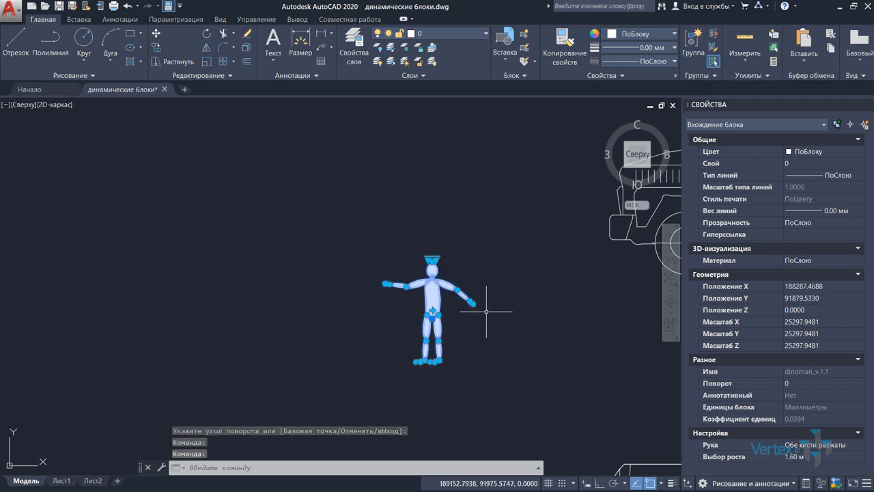
- Try clenched fists, then set hands to Правая - разжата, левая - в кулак
click(427, 259)
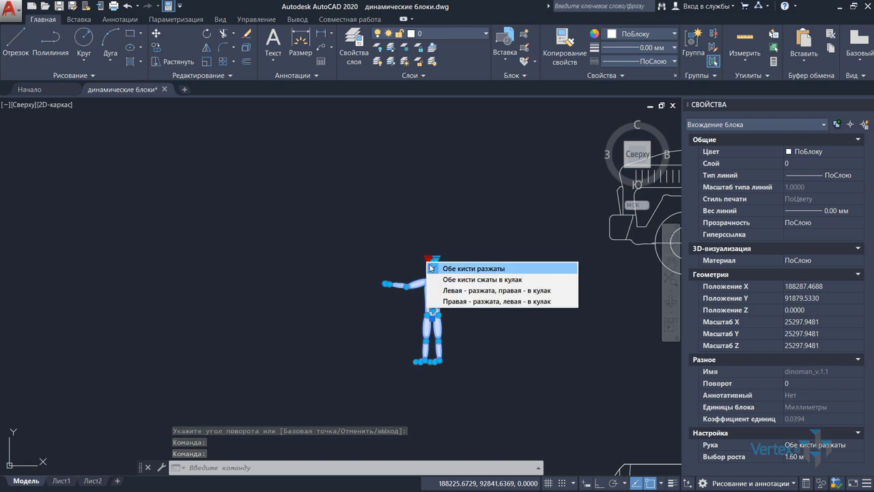
click(448, 280)
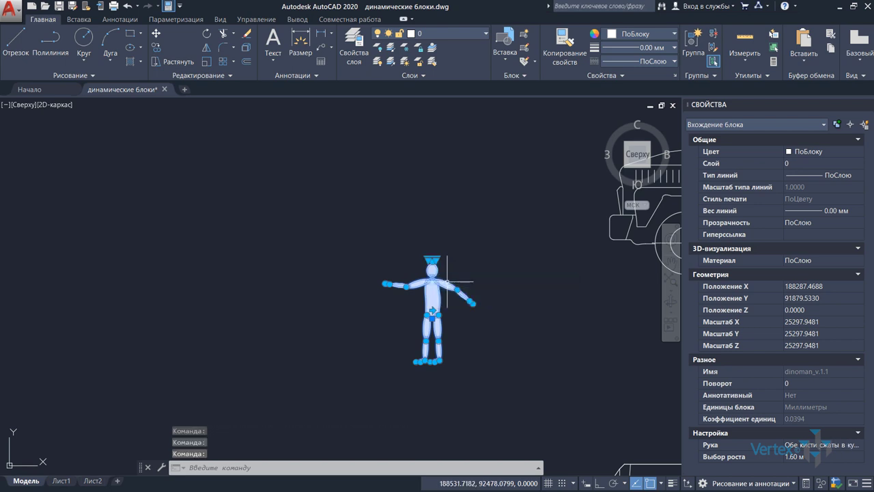
key(Escape)
scroll(437, 276, up, 1)
scroll(433, 277, up, 3)
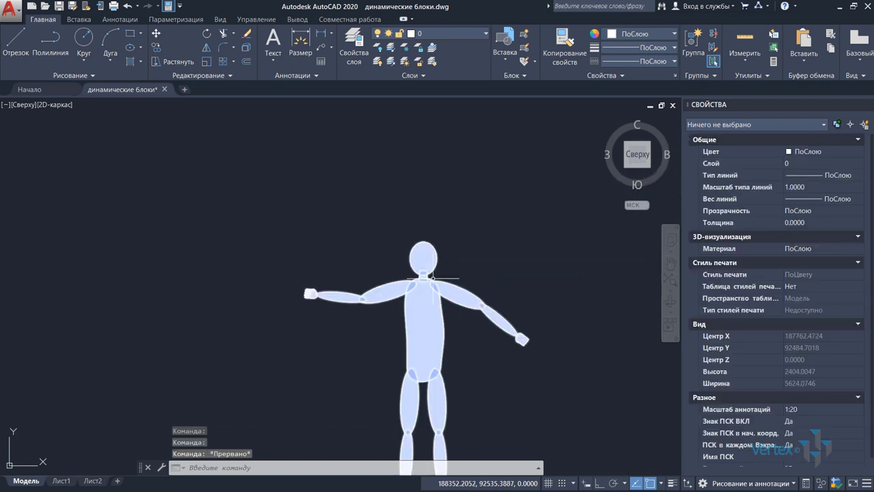
click(423, 258)
click(412, 230)
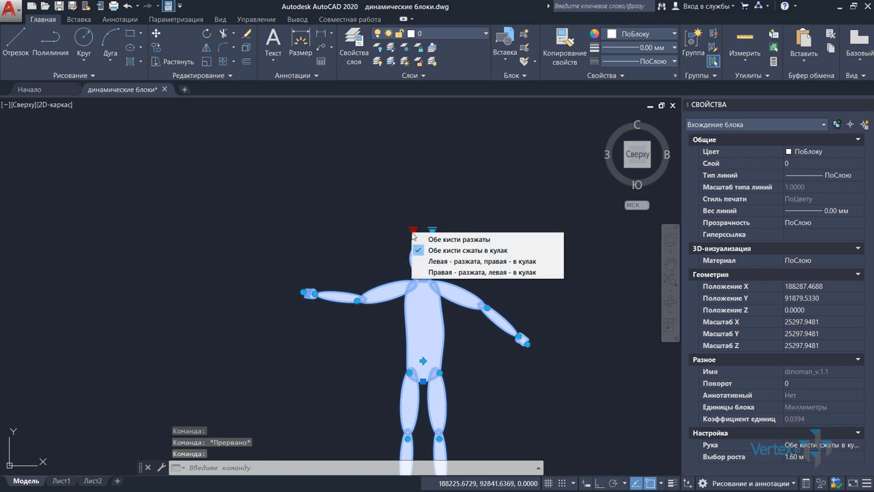
click(429, 272)
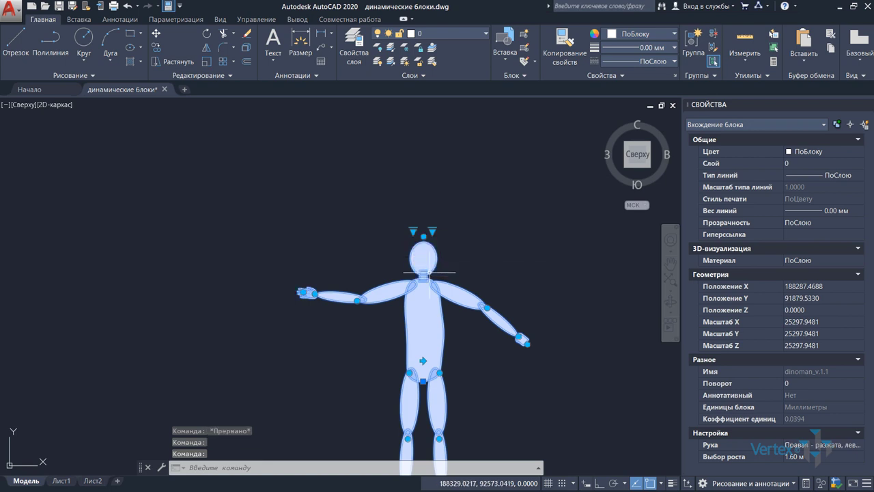
key(Escape)
scroll(441, 271, down, 3)
- Set the top-view crane to Без гуська, hiding its jib
scroll(438, 270, down, 2)
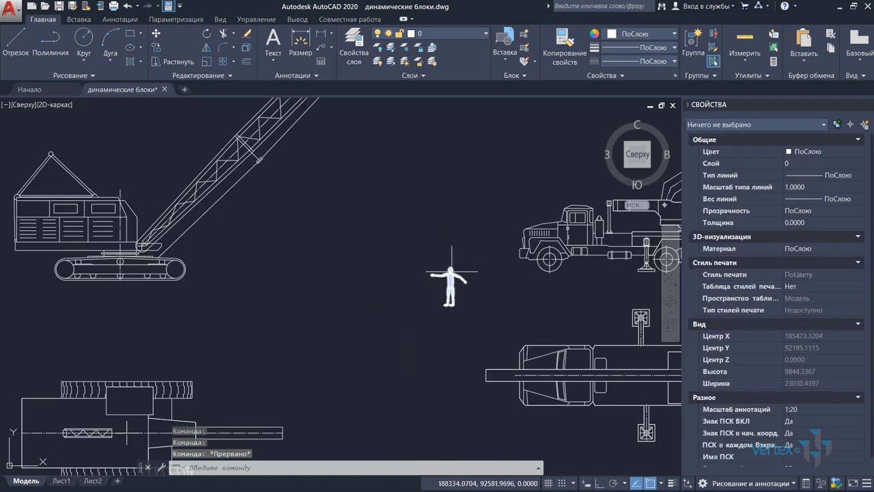
scroll(436, 270, down, 2)
click(333, 335)
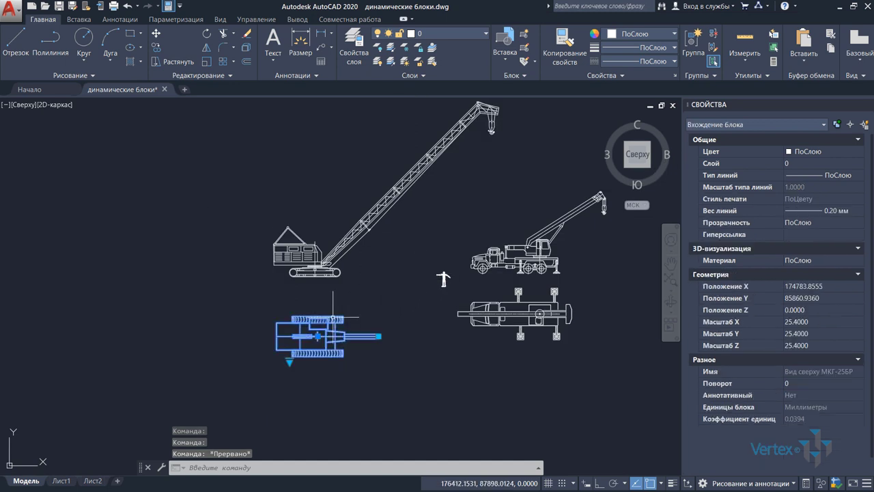
click(290, 362)
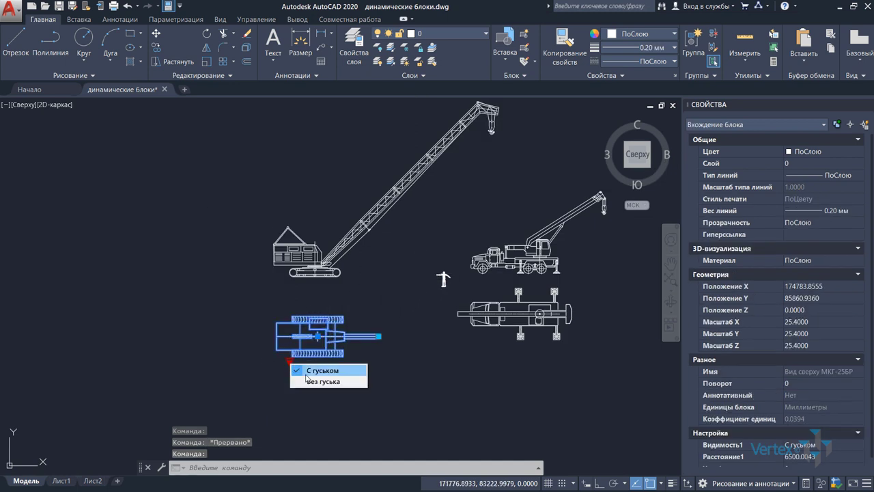
click(310, 383)
key(Escape)
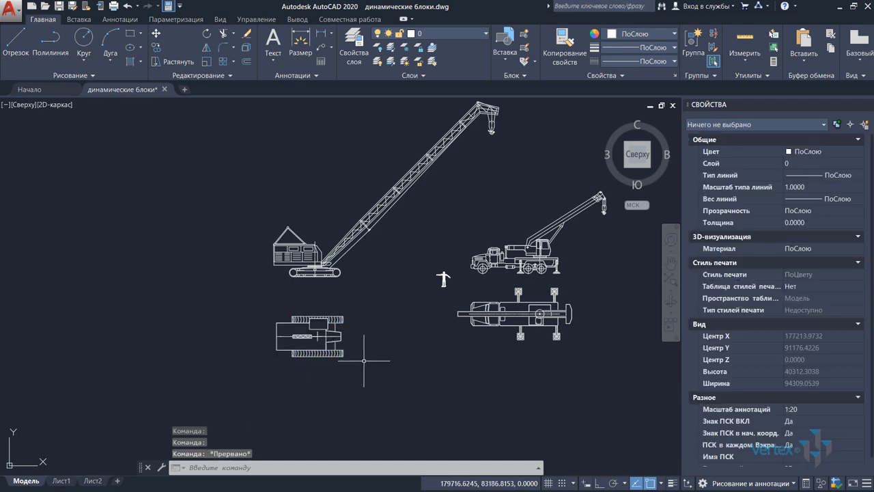
- Tilt the KAMAZ dump body and switch the truck to the long trailer
scroll(368, 357, down, 2)
scroll(618, 287, up, 3)
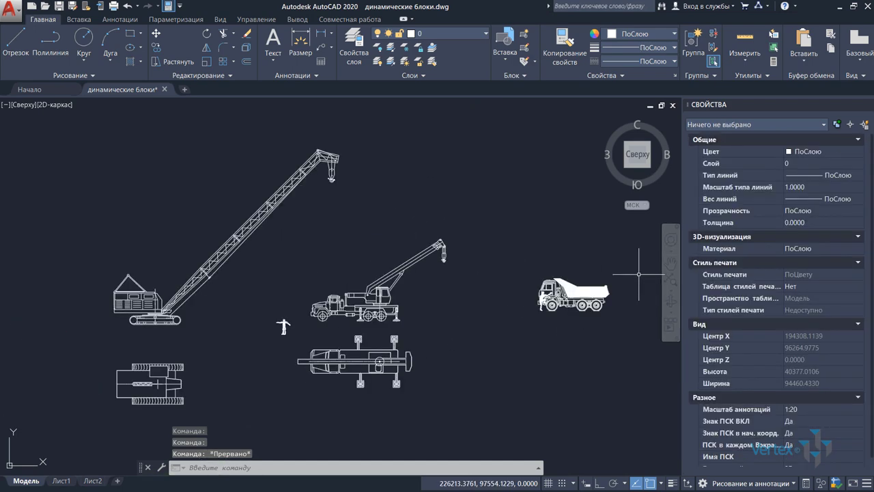
scroll(628, 273, up, 3)
click(501, 318)
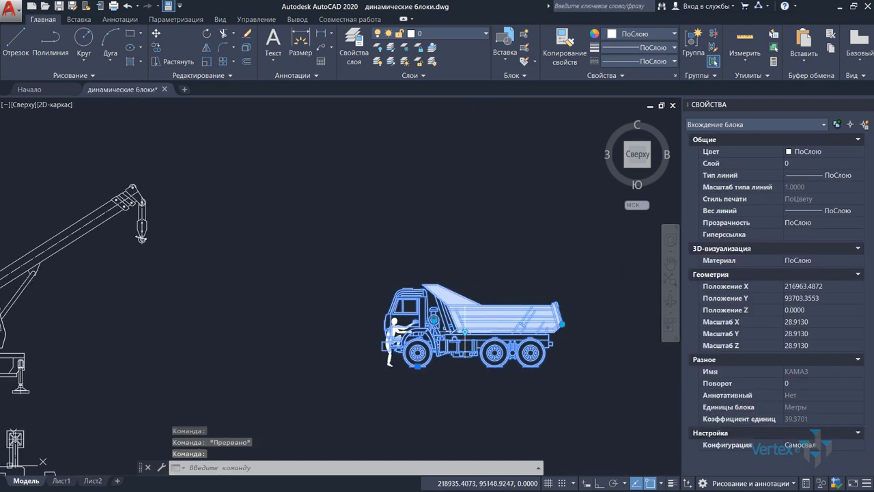
click(561, 323)
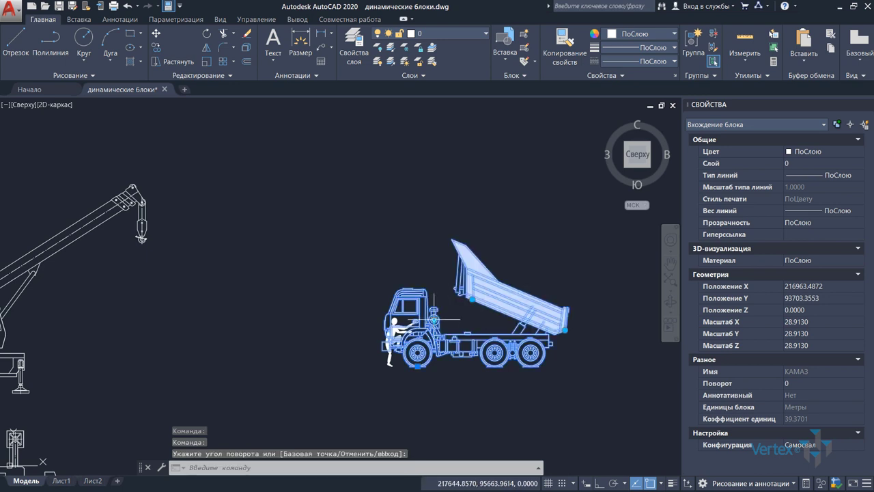
click(434, 319)
click(454, 340)
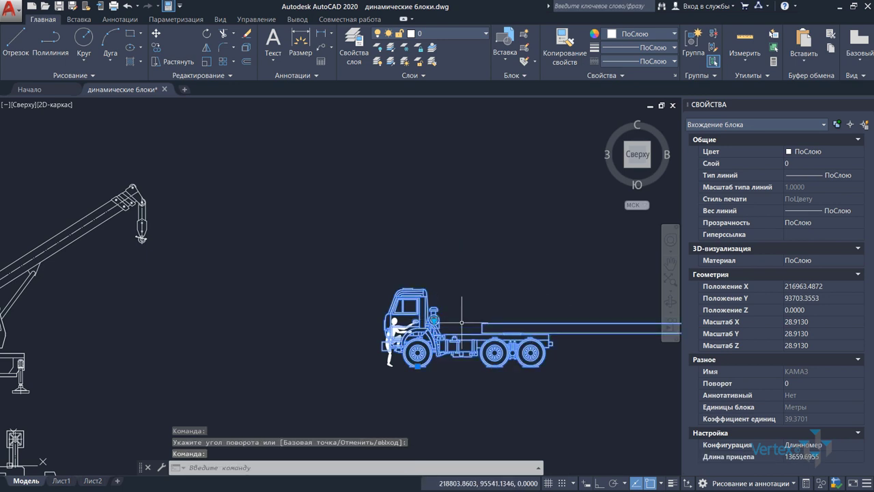
- Adjust the KAMAZ trailer length to about 7968, then to about 13143
scroll(495, 337, down, 2)
scroll(495, 338, down, 1)
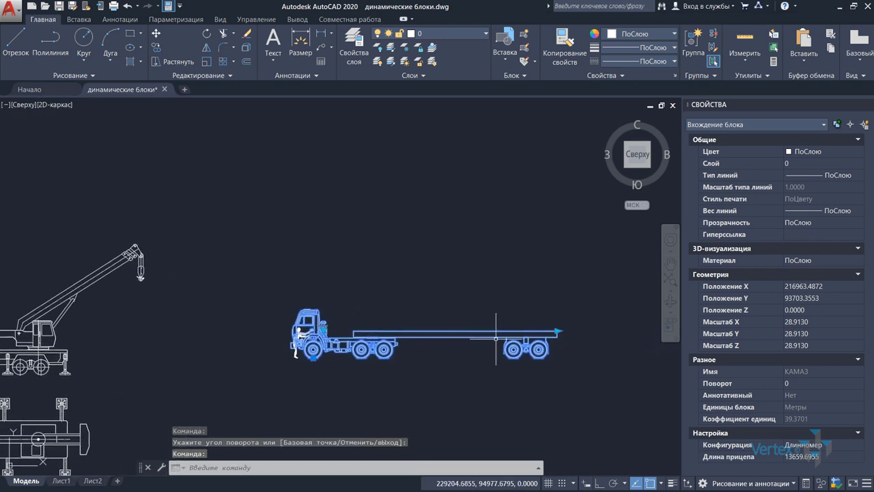
click(558, 331)
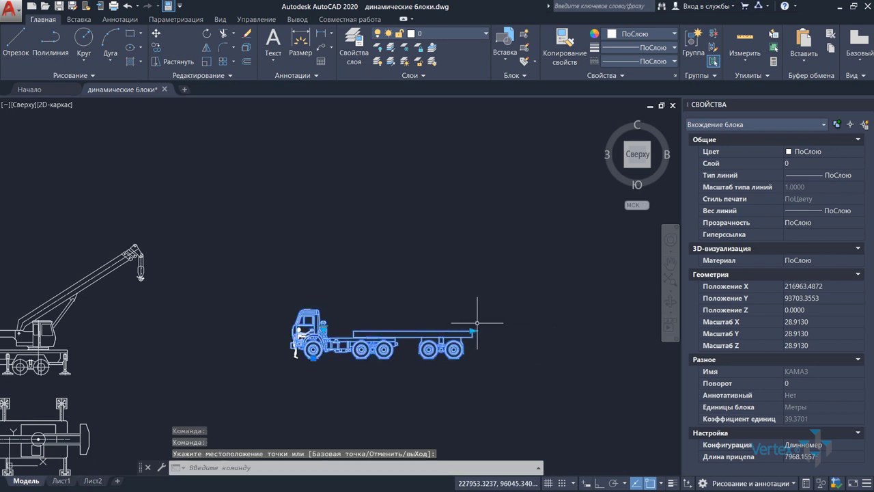
click(477, 330)
click(551, 330)
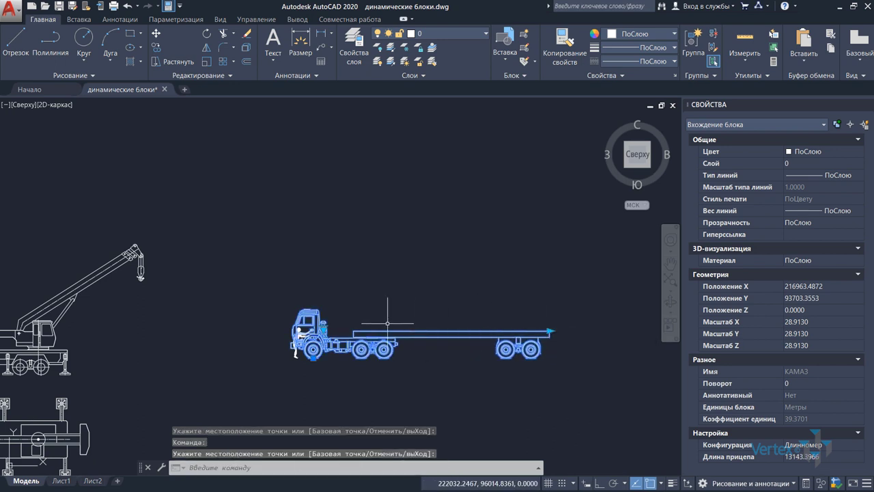
- Switch the KAMAZ truck body to Бетономешалка and deselect it
click(326, 329)
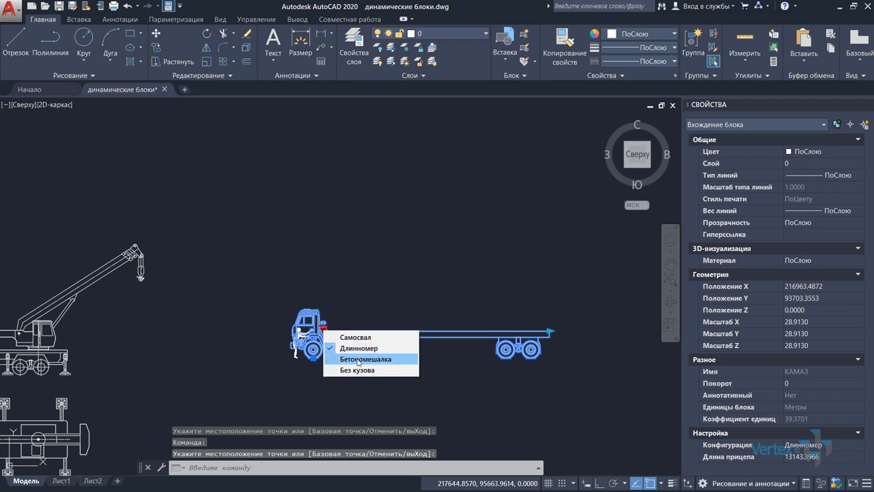
click(357, 359)
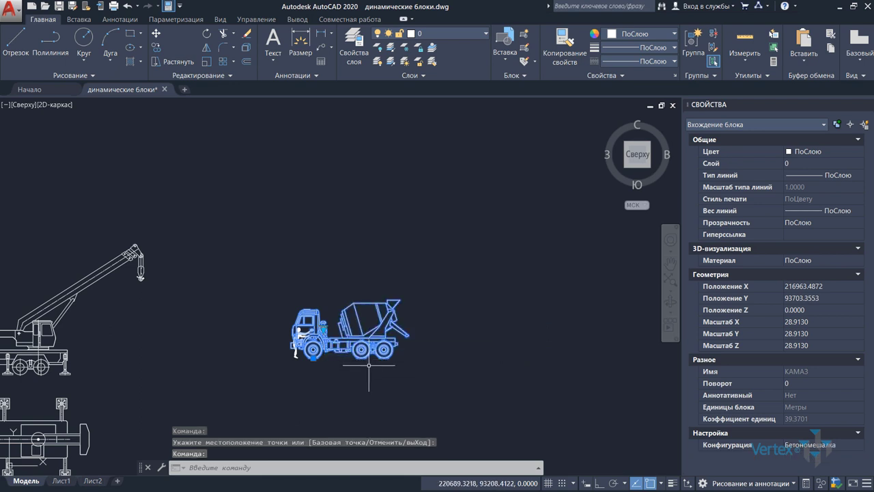
key(Escape)
scroll(328, 362, down, 2)
middle_drag(143, 316, 465, 272)
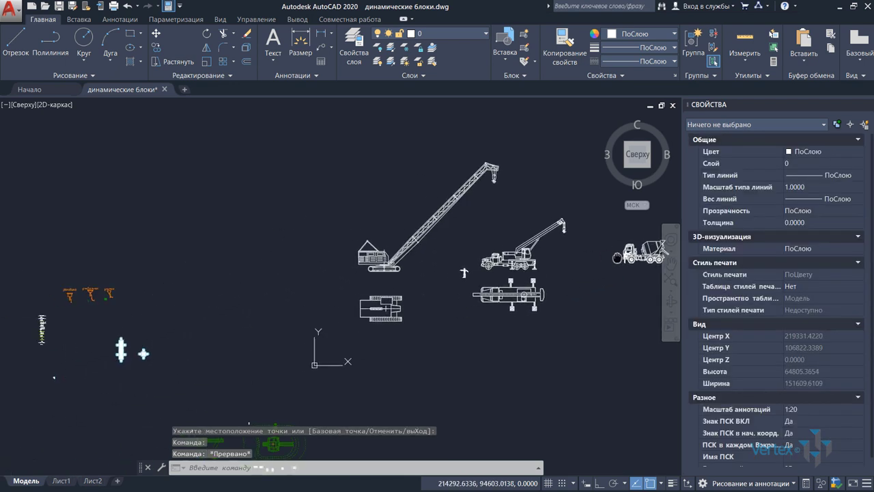
- Open the Вид сбоку МКГ-25БР crane block in the Block Editor
middle_drag(409, 321, 574, 252)
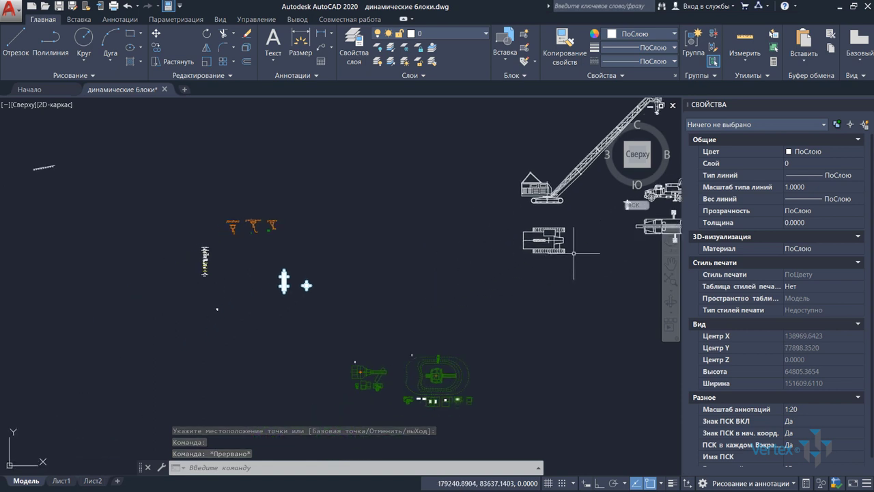
click(78, 19)
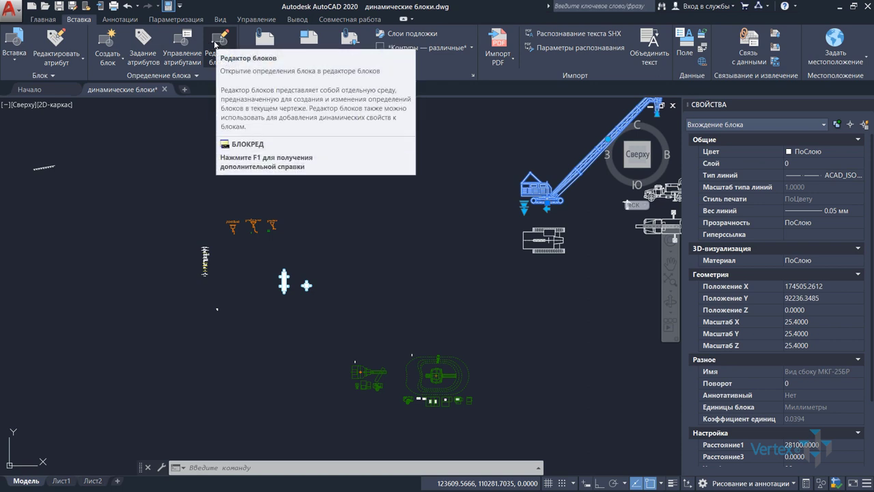
click(215, 44)
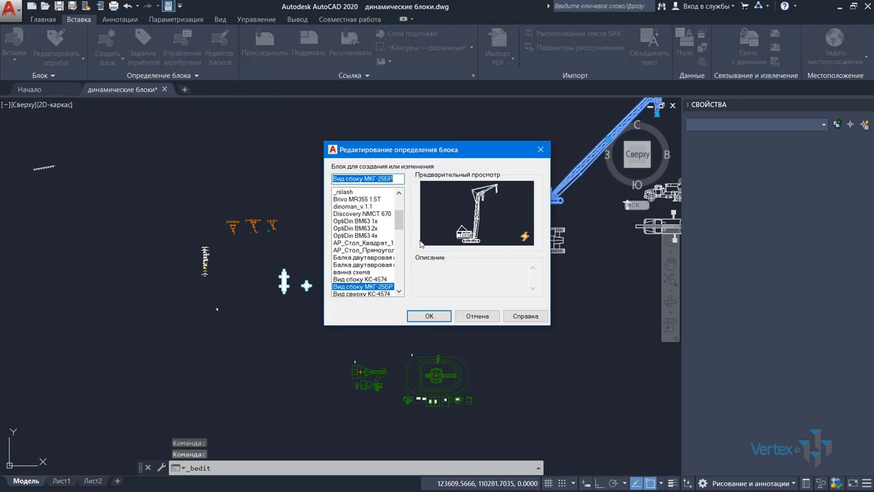
click(431, 316)
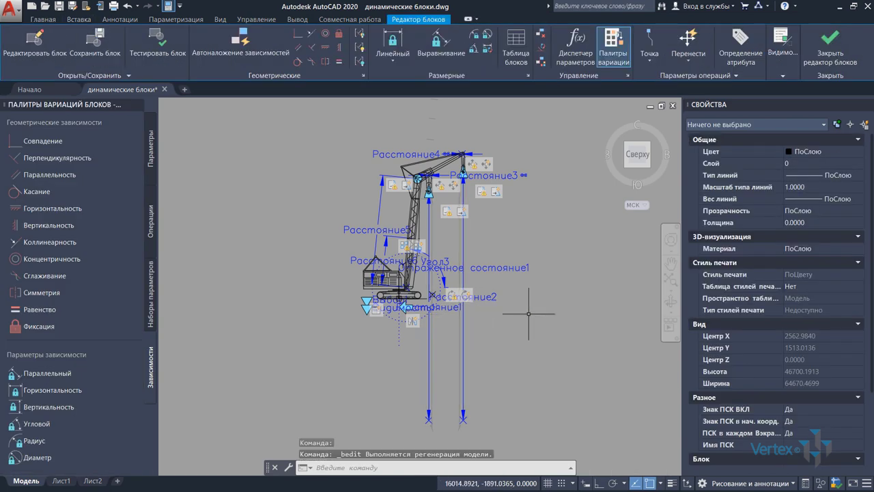
- Close the Block Editor through its save prompt, then inspect the crawler crane
scroll(498, 260, up, 2)
scroll(517, 247, down, 2)
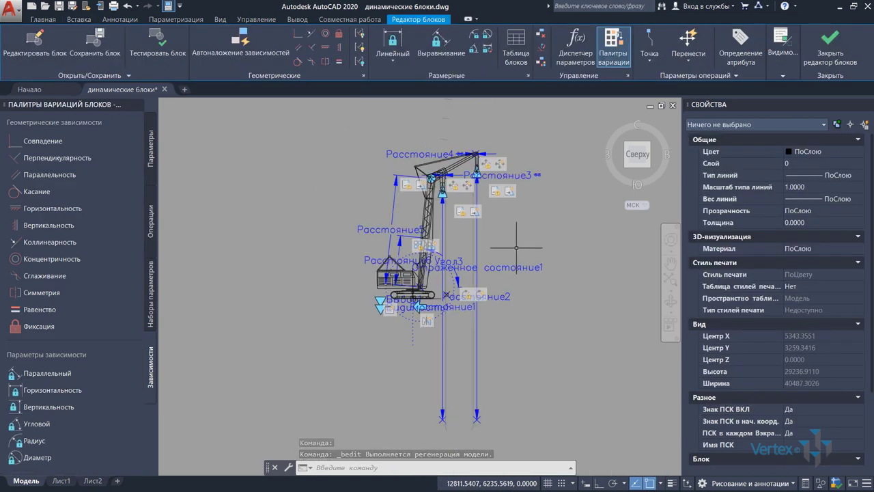
mouse_move(520, 246)
middle_down()
mouse_move(501, 326)
mouse_move(508, 328)
middle_up()
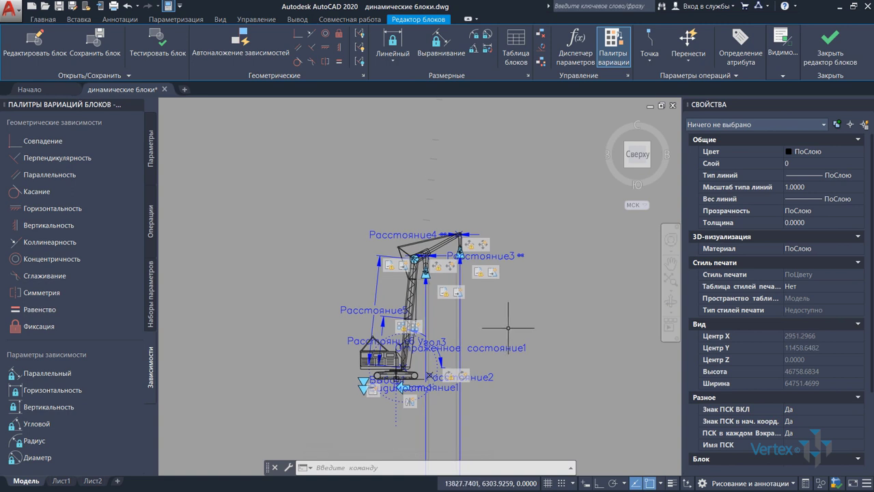
key(Escape)
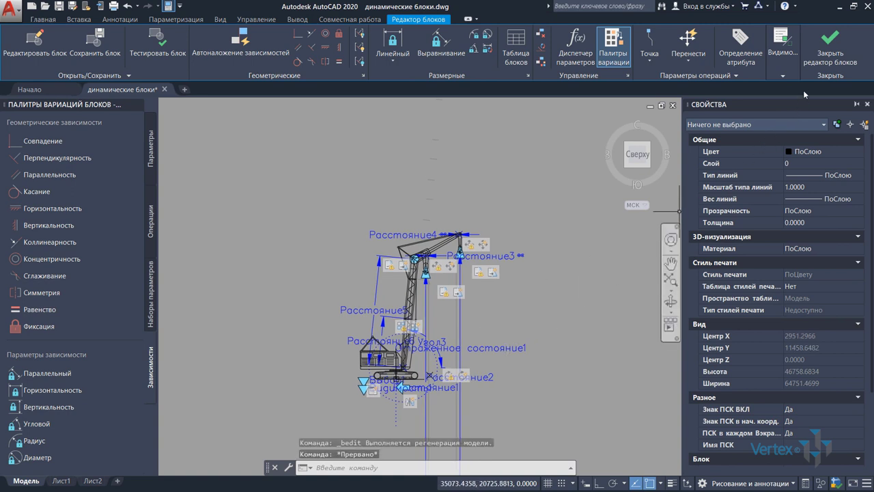
click(823, 61)
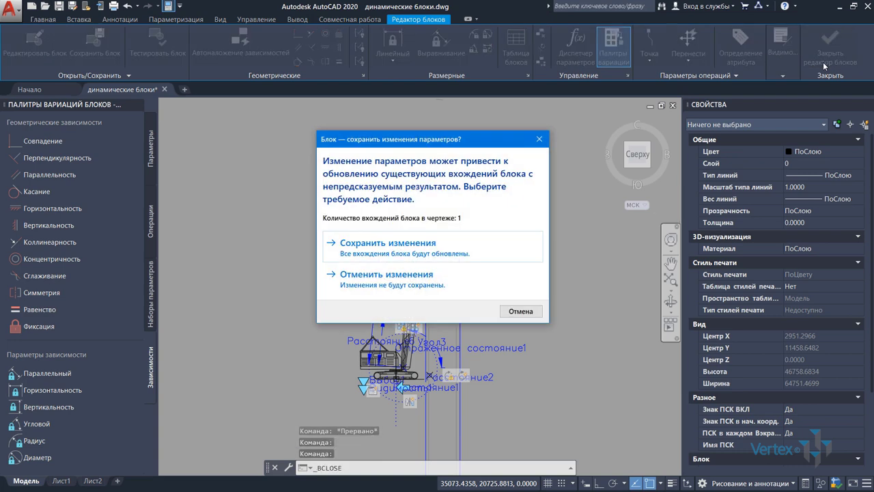
key(Return)
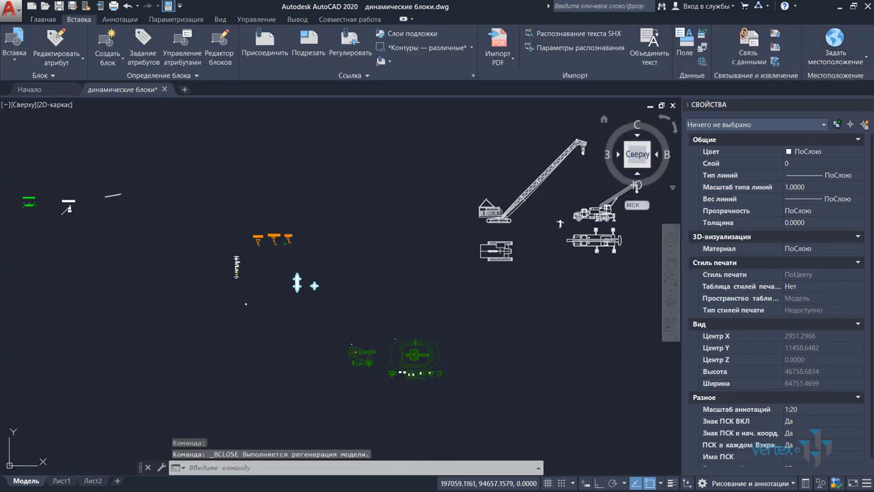
click(552, 166)
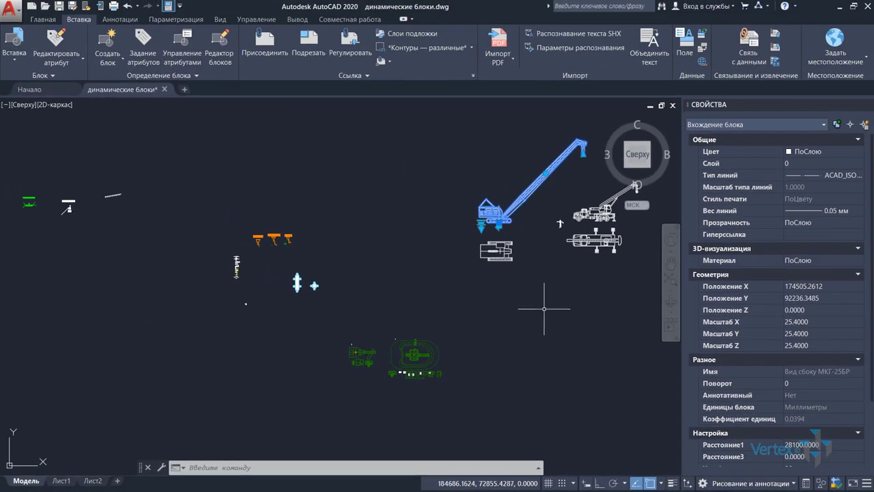
key(Escape)
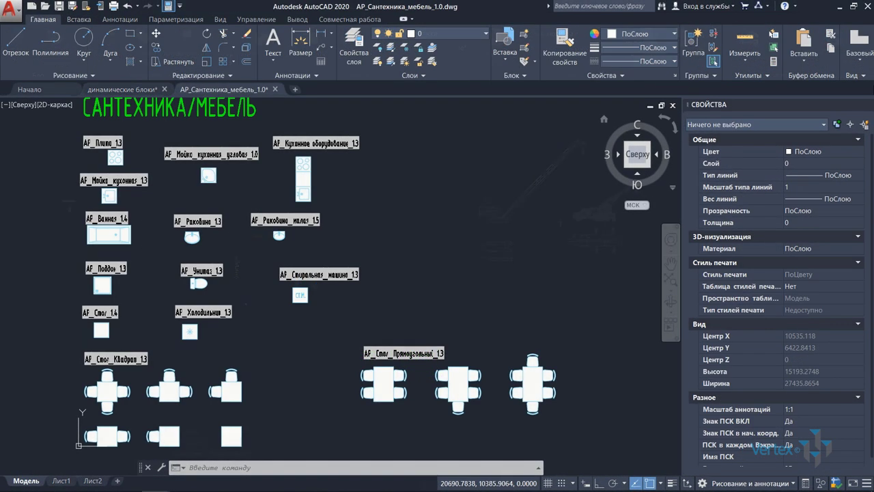